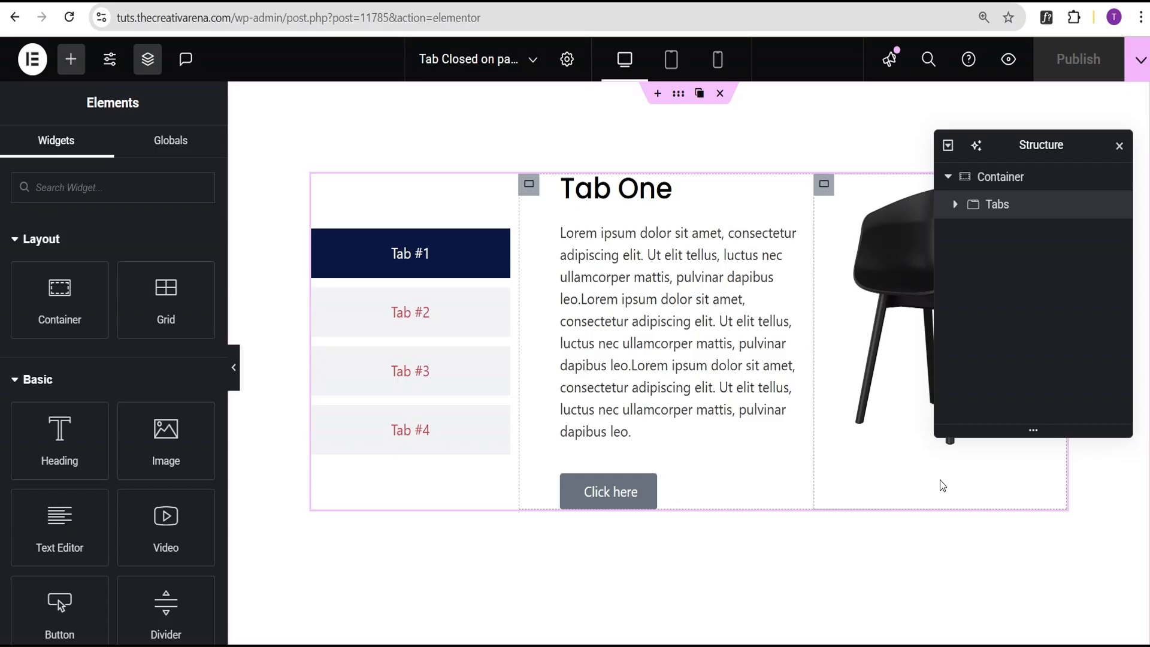
scroll(940, 485, "up", 1)
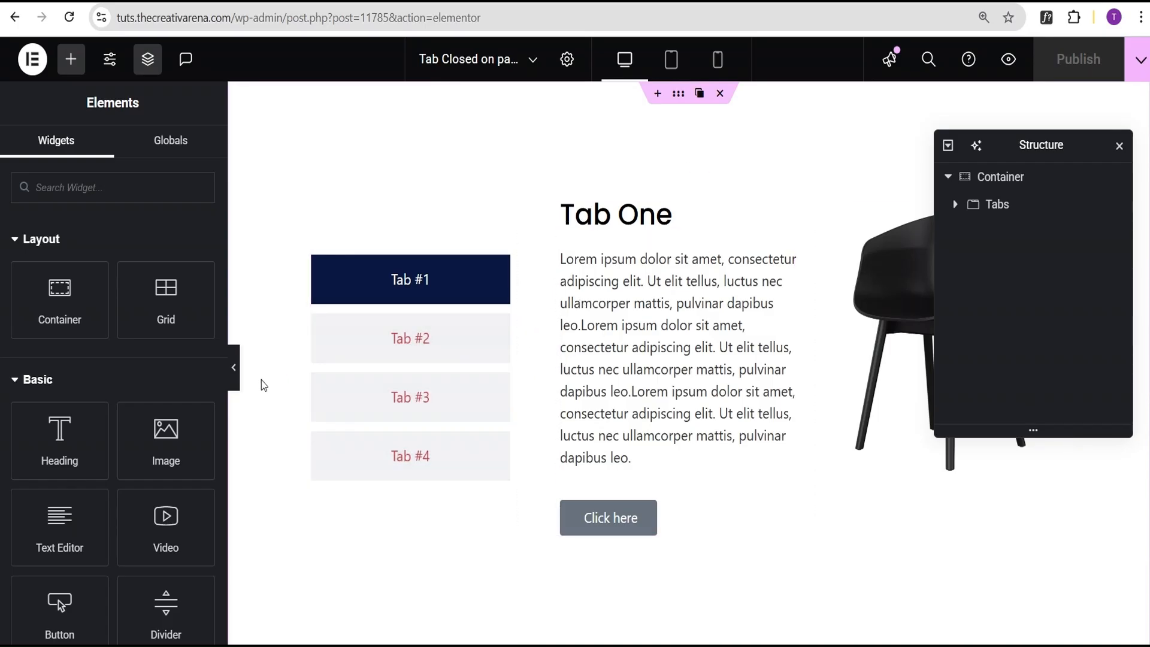
- Preview the page without panels at tablet, phone and desktop widths, then leave preview
key("ctrl+p")
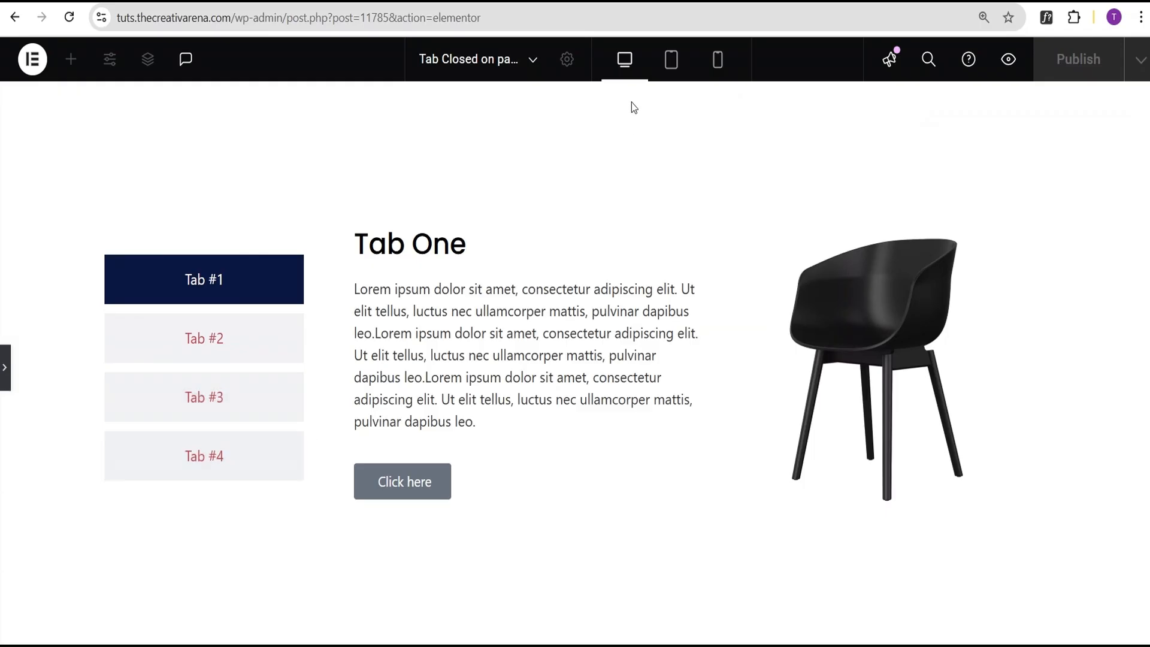
left_click(671, 59)
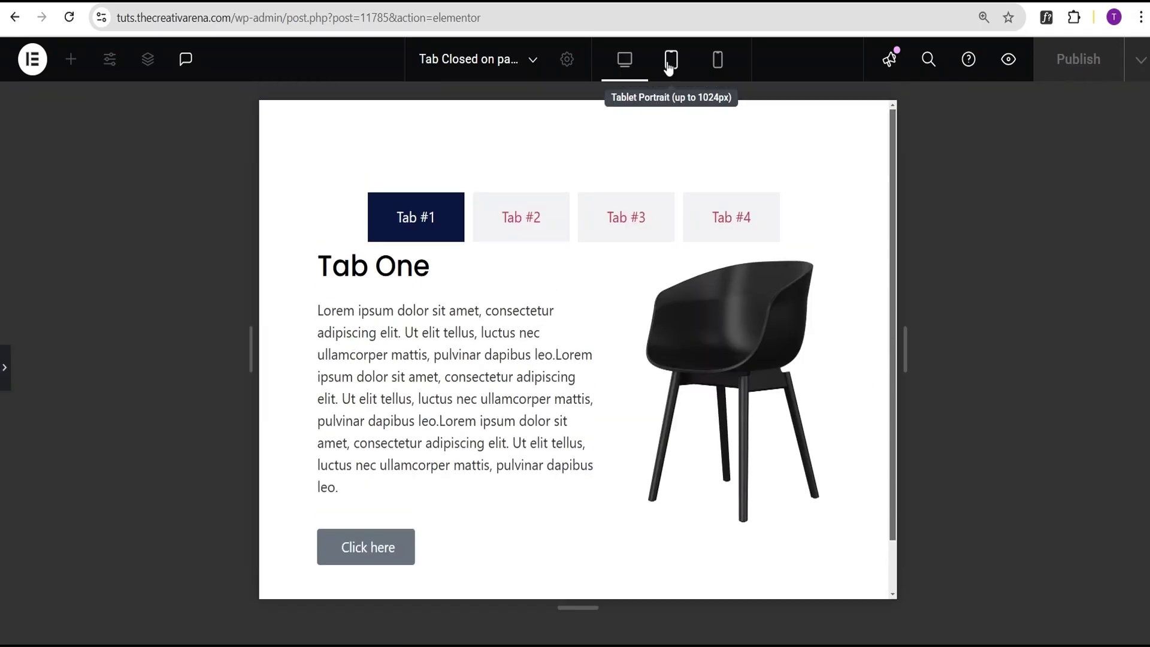
left_click(718, 60)
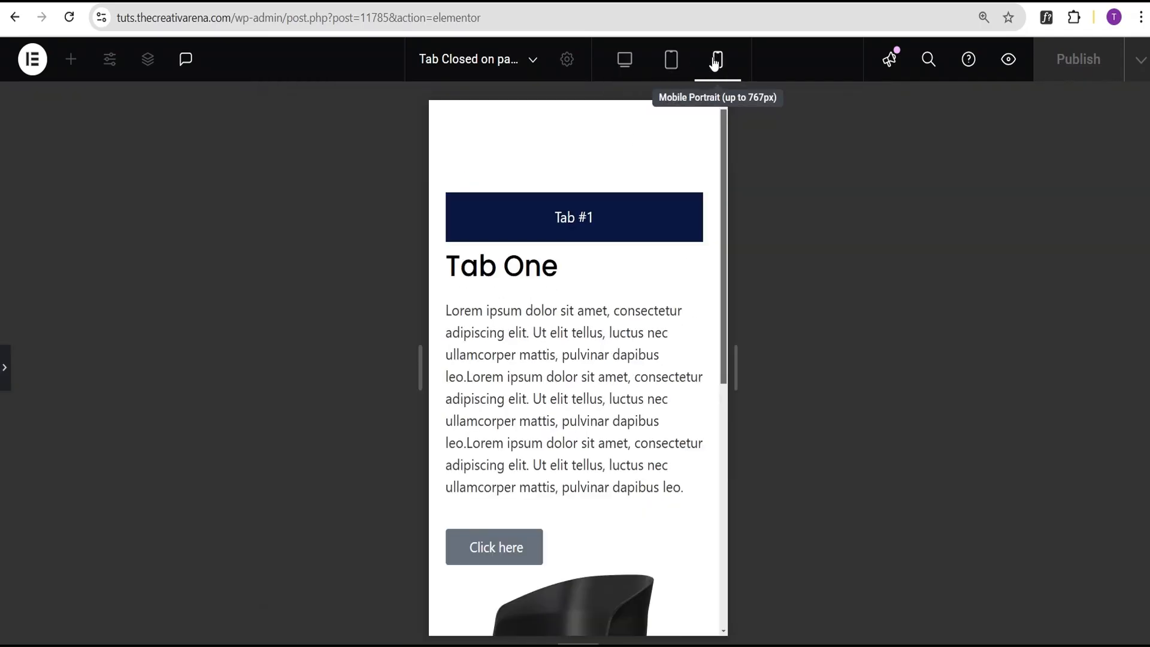
left_click(625, 60)
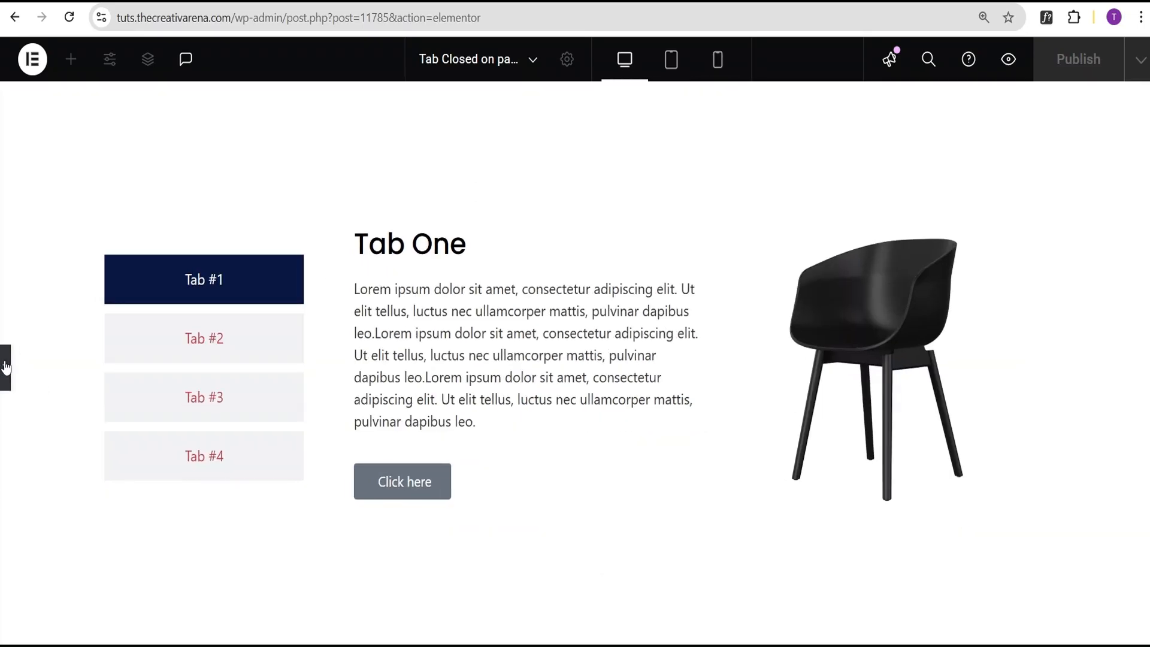
left_click(4, 369)
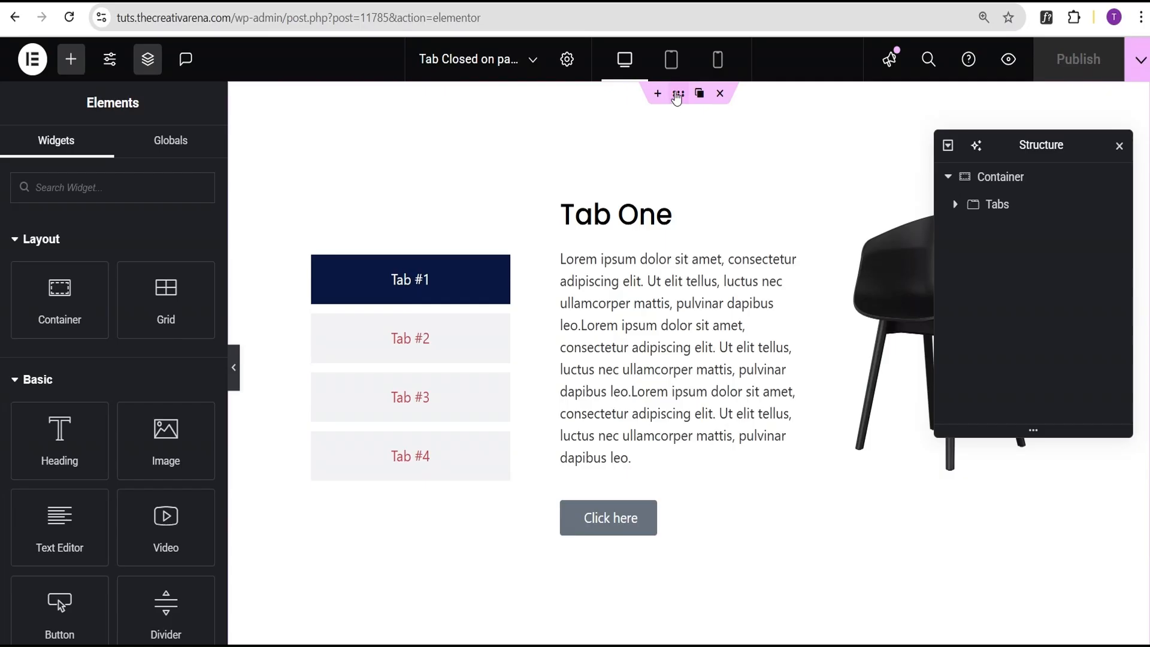
- Select the container and its Tabs widget so the Edit Tabs settings list the four tabs
left_click(679, 93)
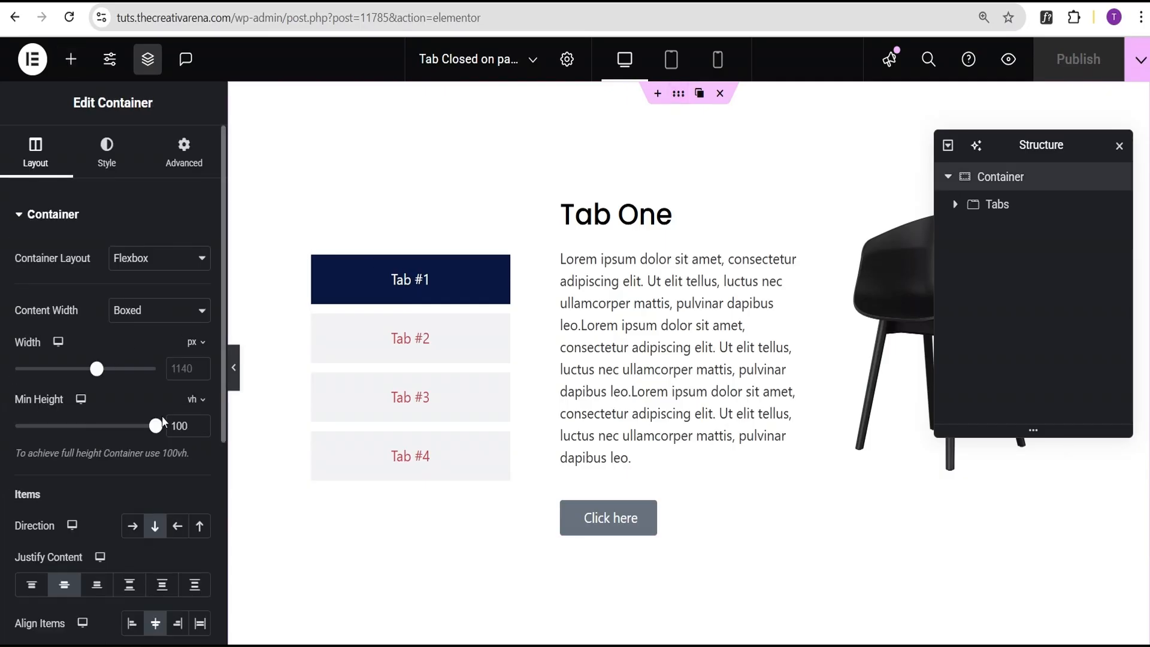
scroll(172, 440, "down", 2)
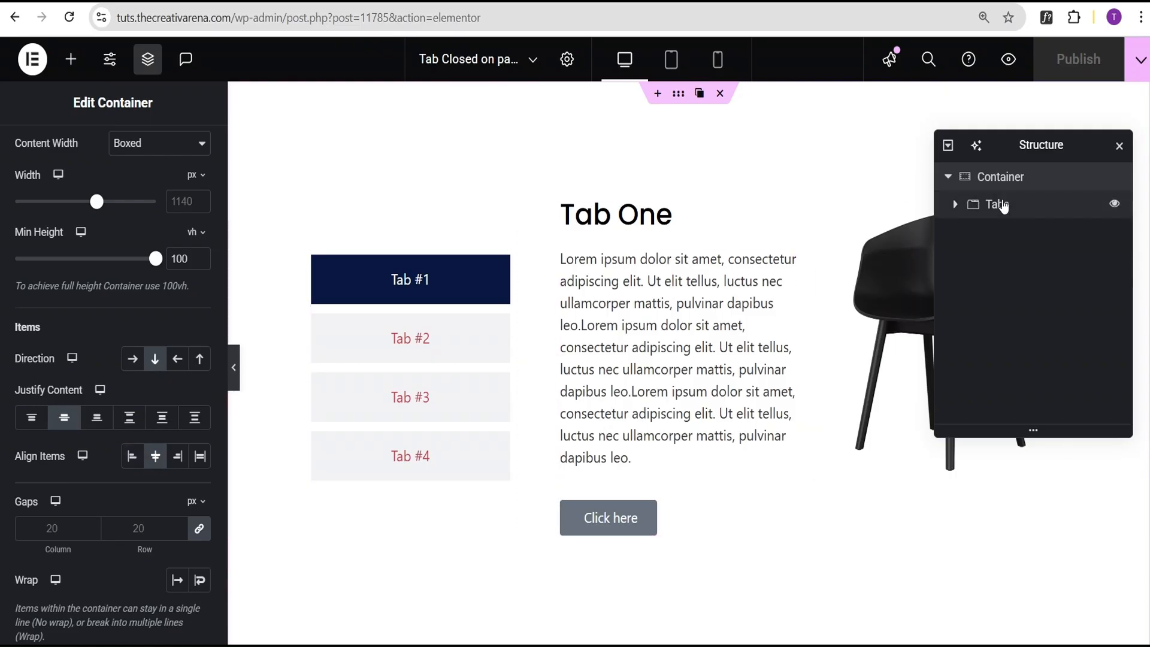
left_click(1023, 209)
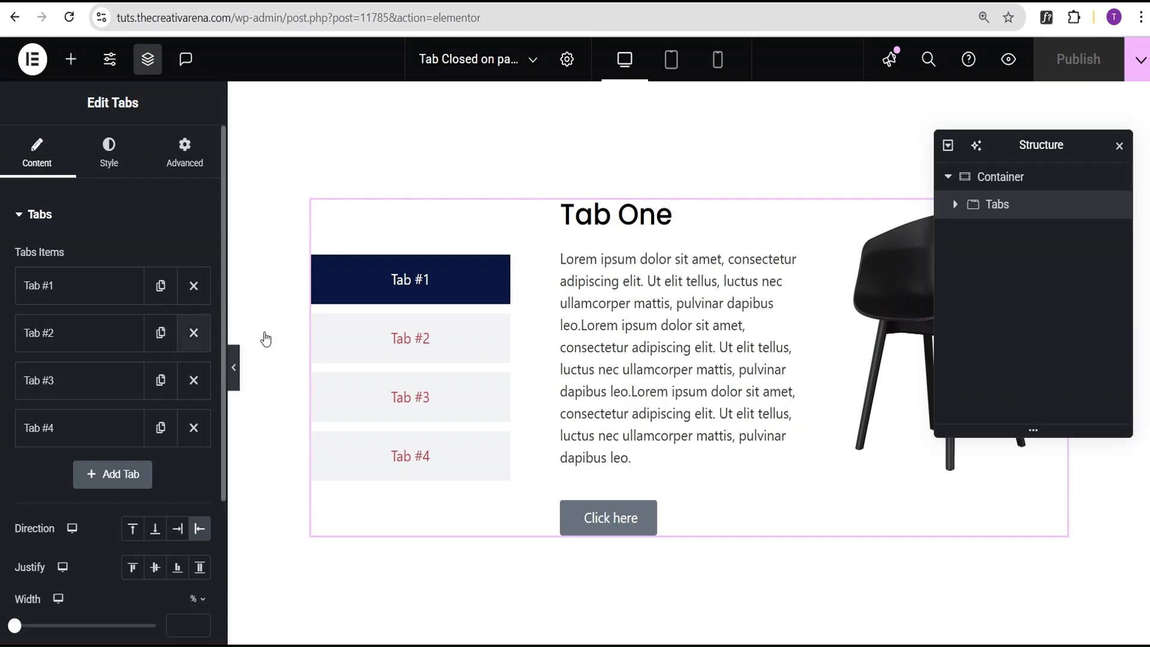
- Step through the tab items until Tab Four's headphones content is open
left_click(410, 339)
left_click(409, 397)
left_click(410, 457)
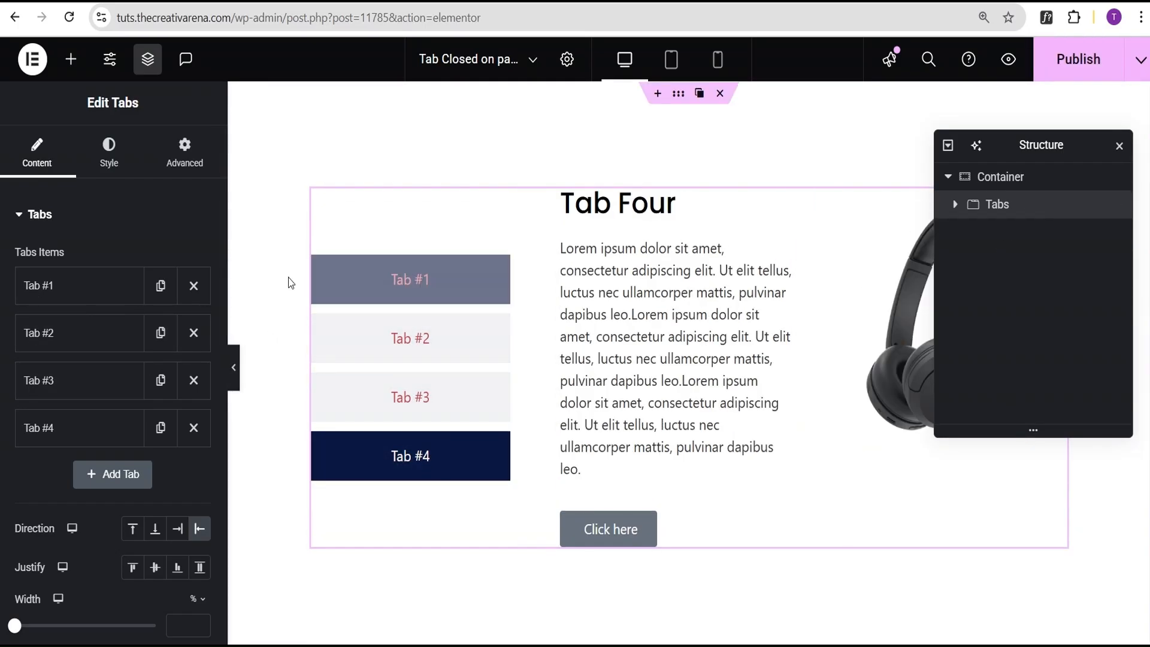
scroll(92, 391, "down", 2)
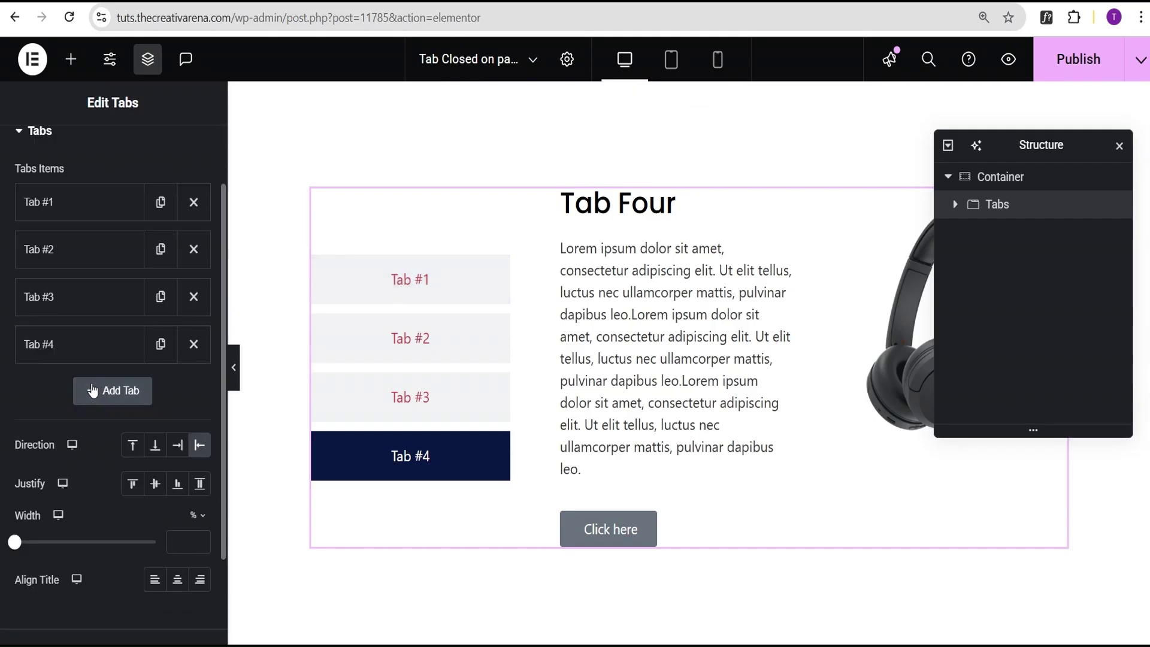
- Try tab title directions After, Below and Above, then settle back on Before (left)
left_click(177, 446)
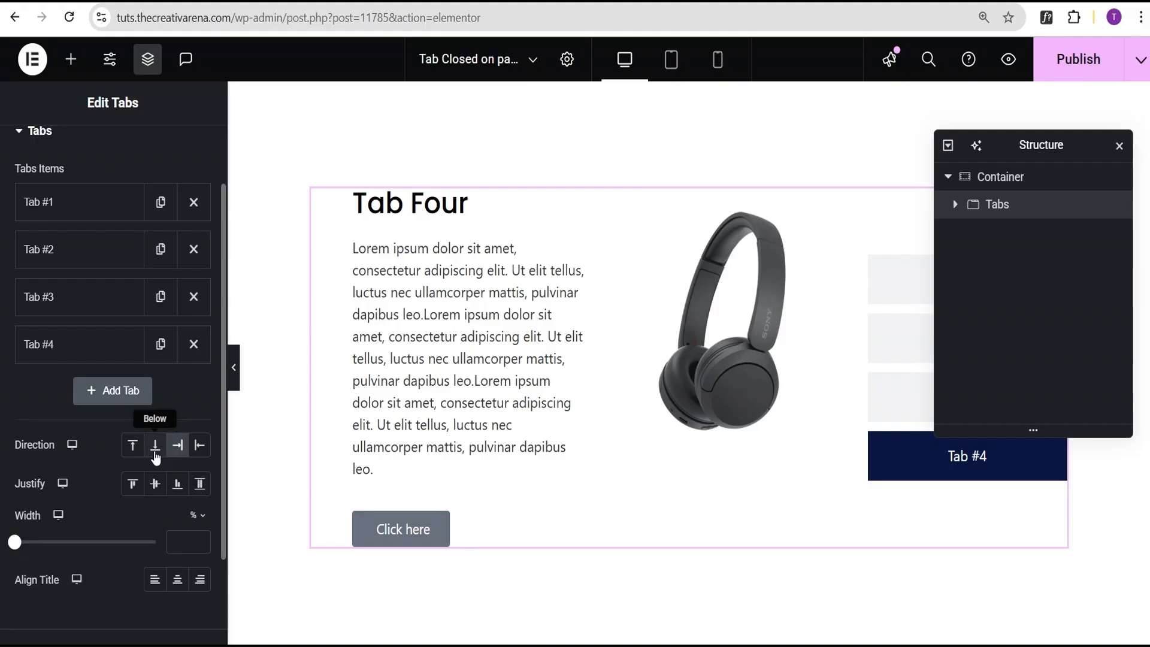
left_click(155, 446)
left_click(132, 446)
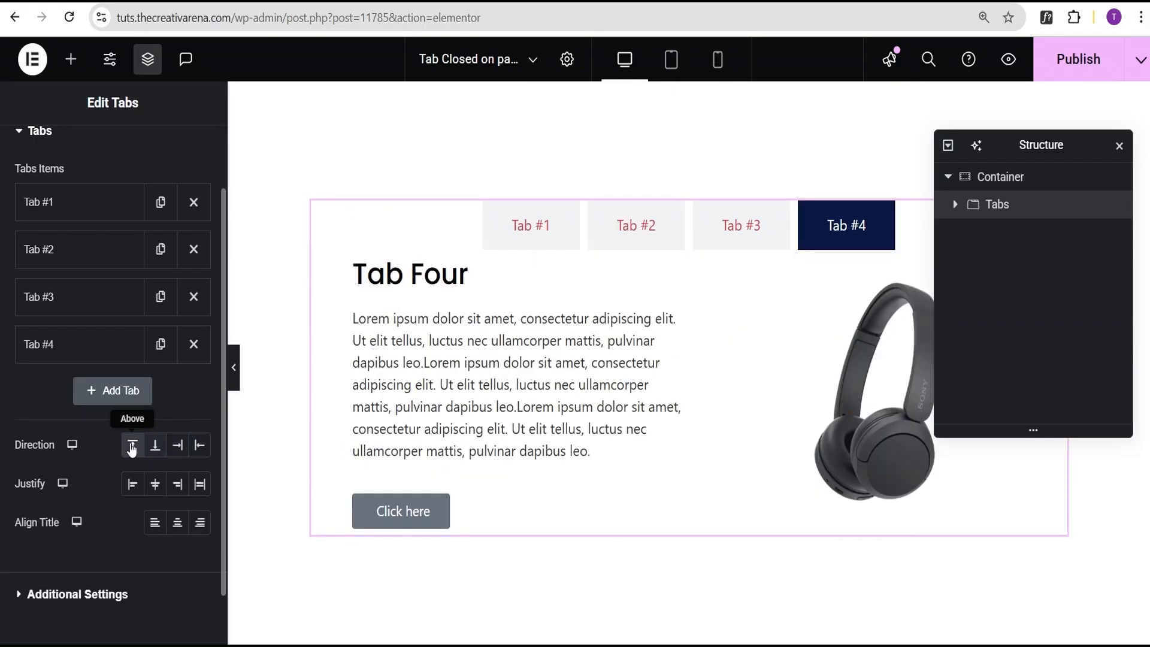
left_click(199, 447)
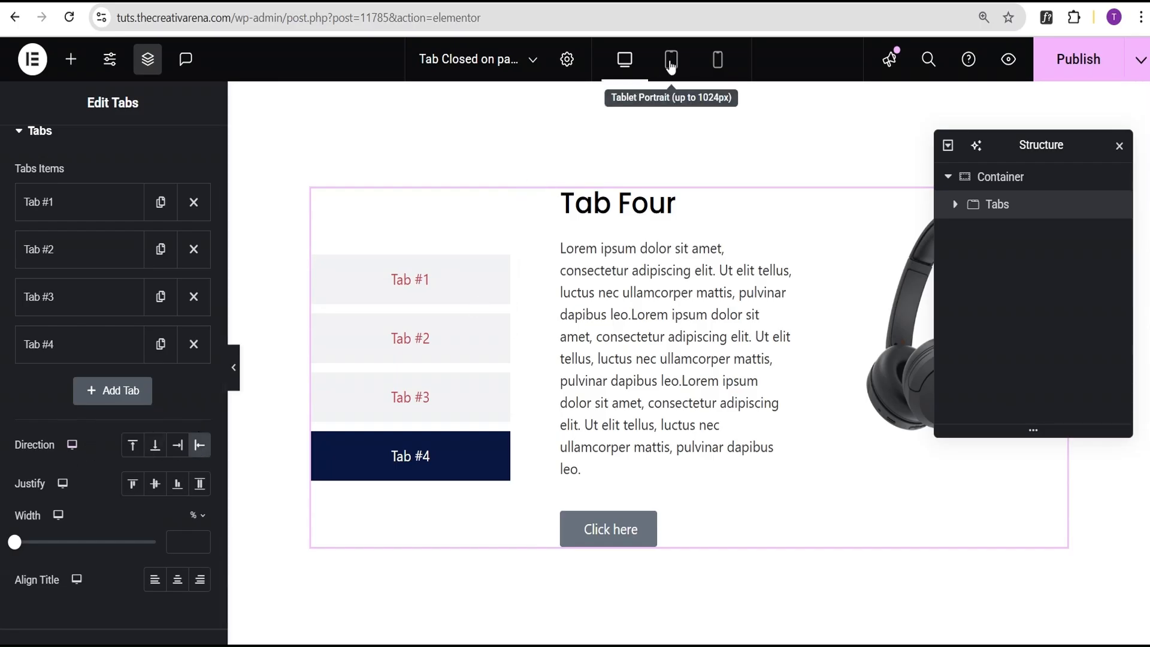
- Check the tabs layout at tablet and phone widths and return to desktop
left_click(671, 60)
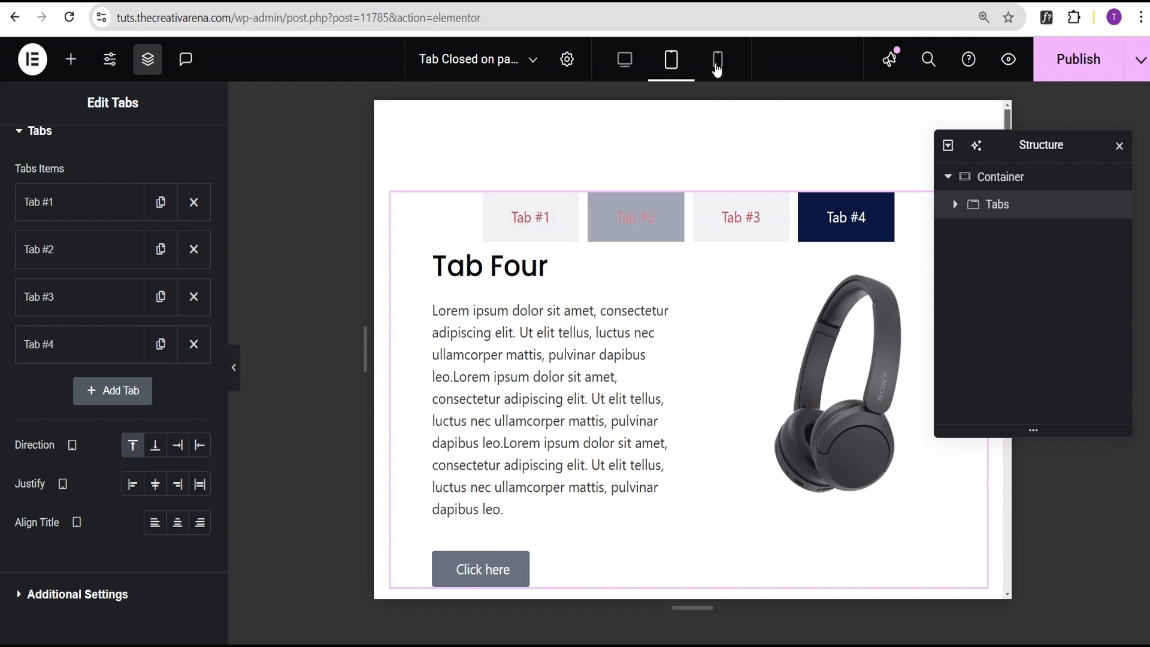
left_click(718, 59)
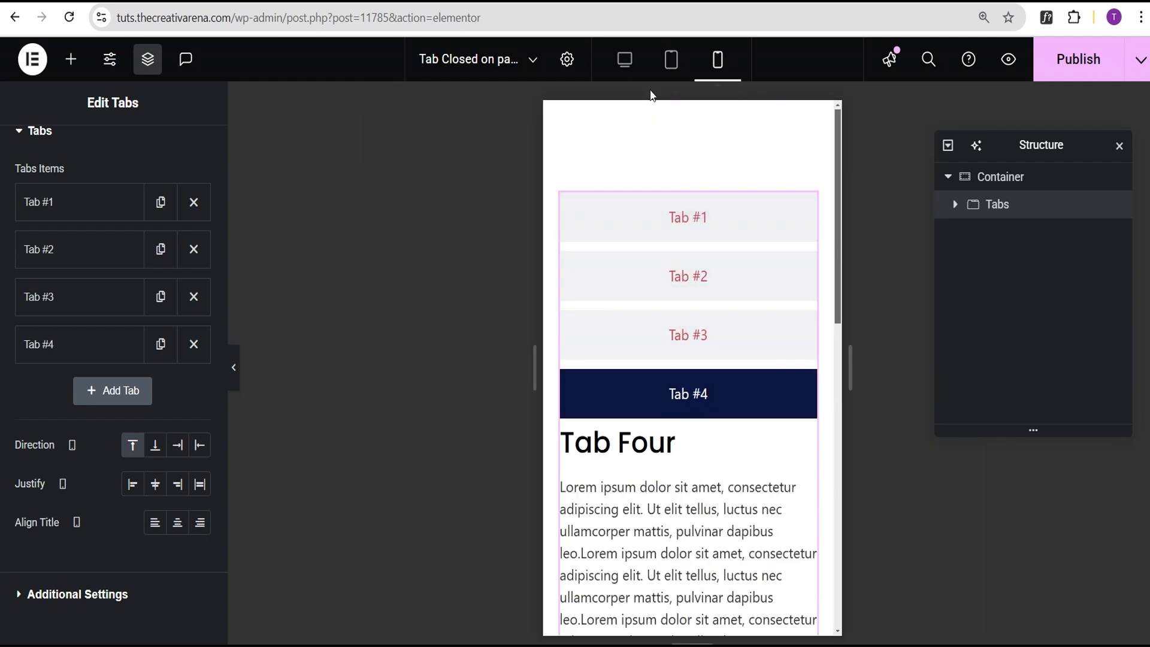
left_click(626, 59)
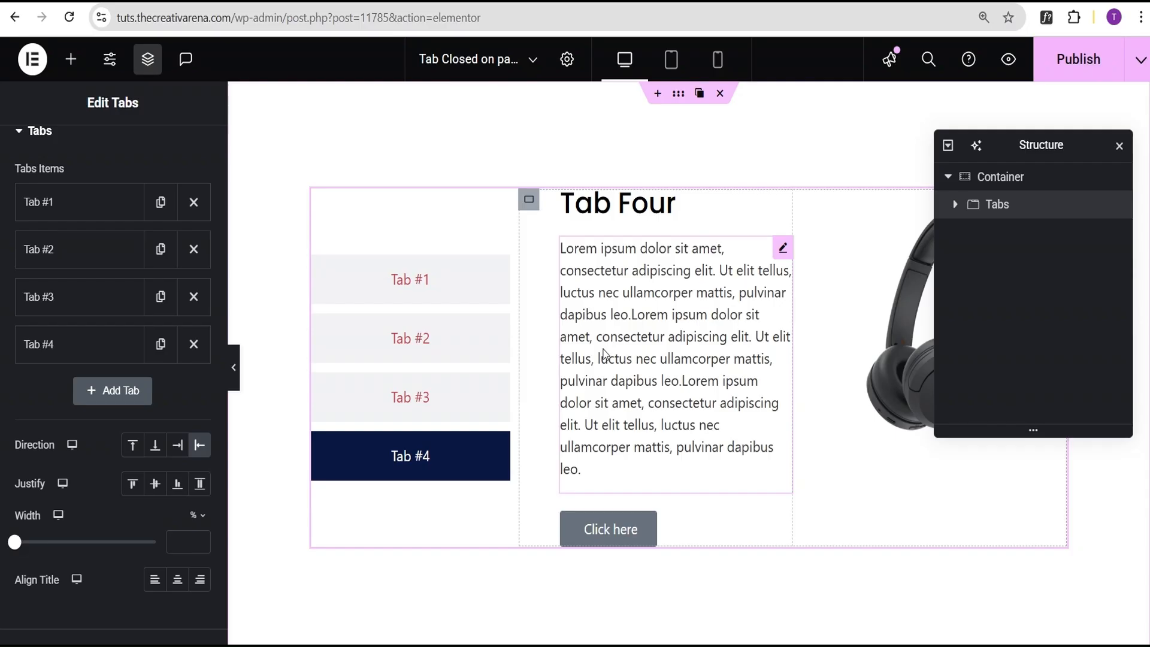
- Save the tabs page draft with Ctrl+S
key("ctrl+s")
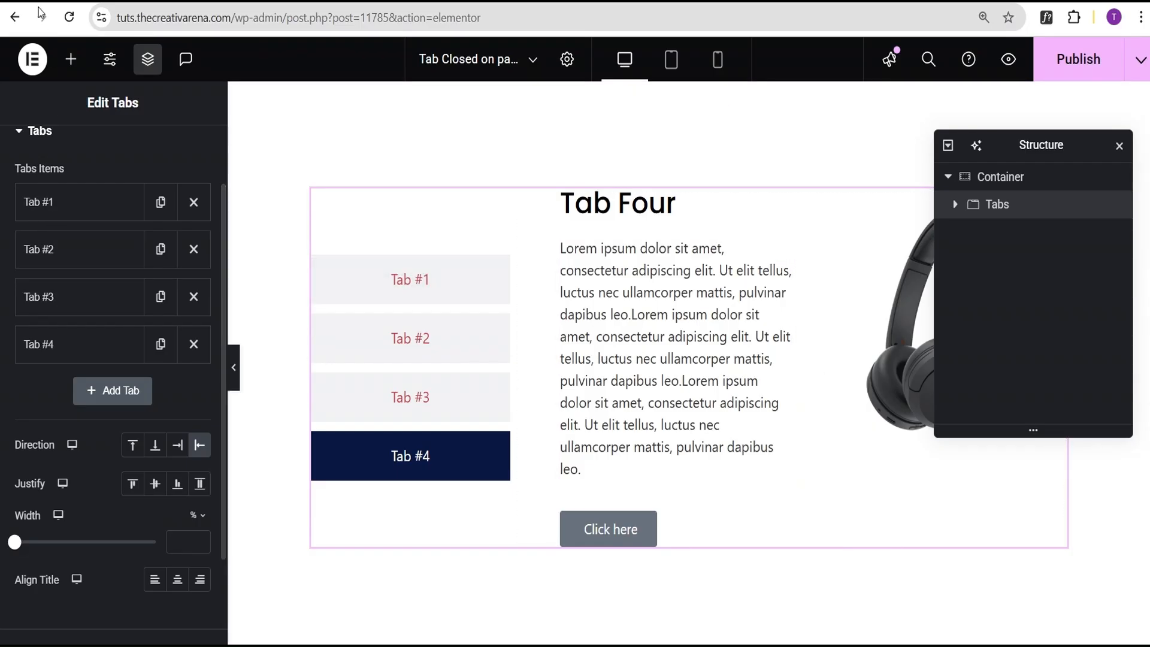
- Add an empty HTML widget below the tabs, focus its code field and switch to VS Code
left_click(70, 59)
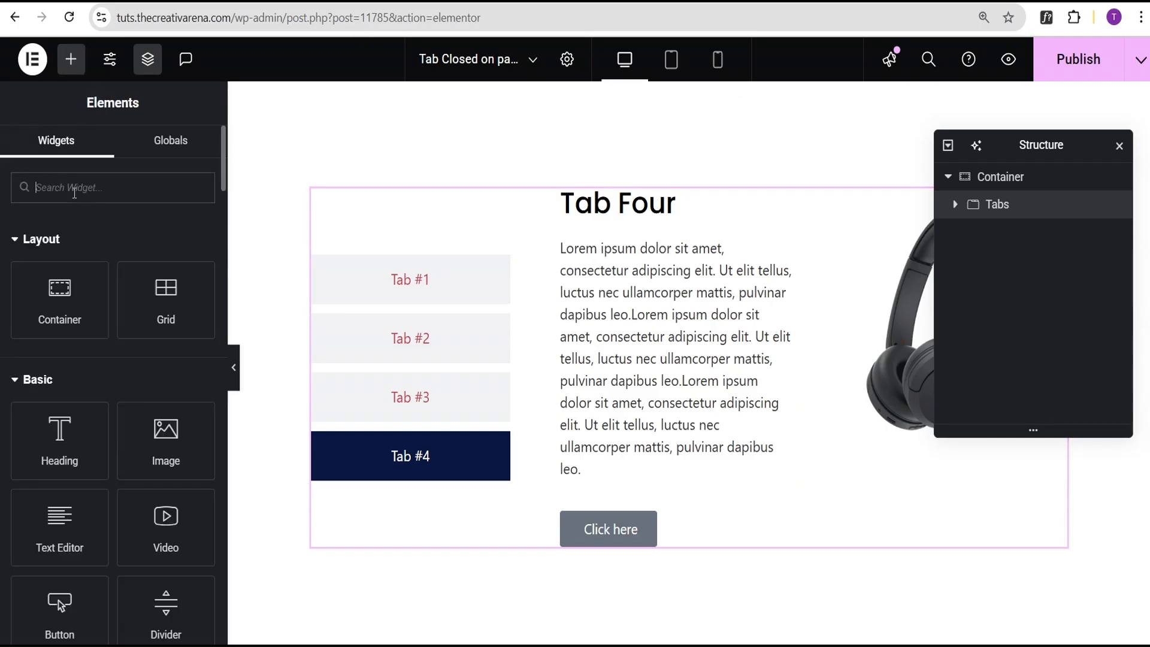
type("html")
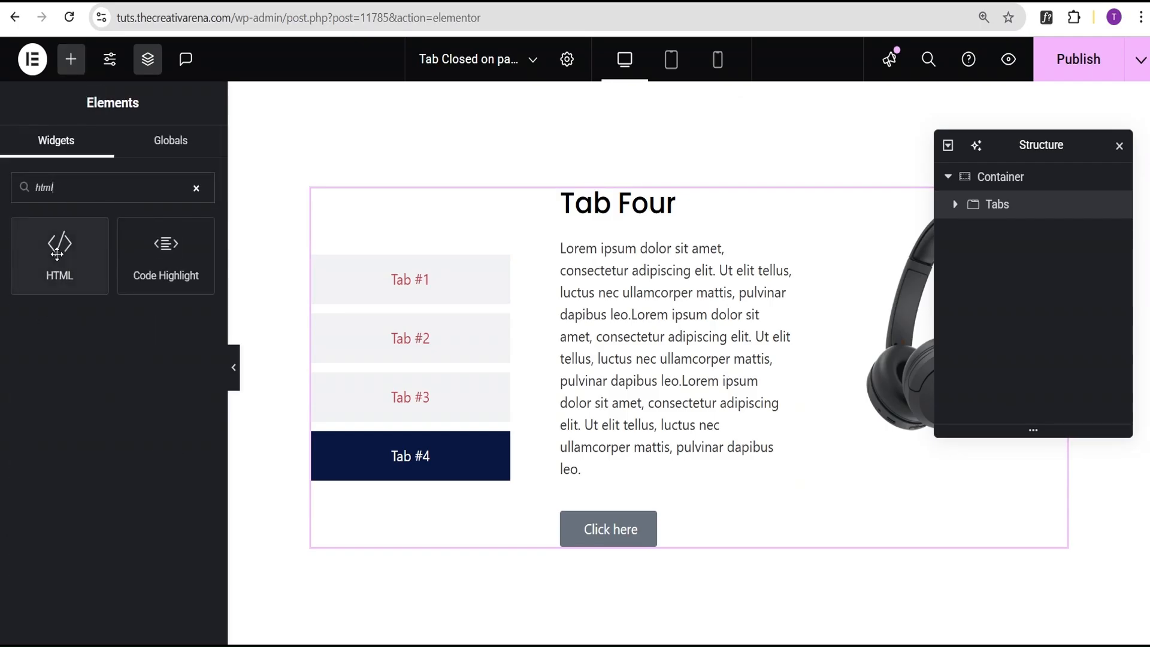
left_click(55, 254)
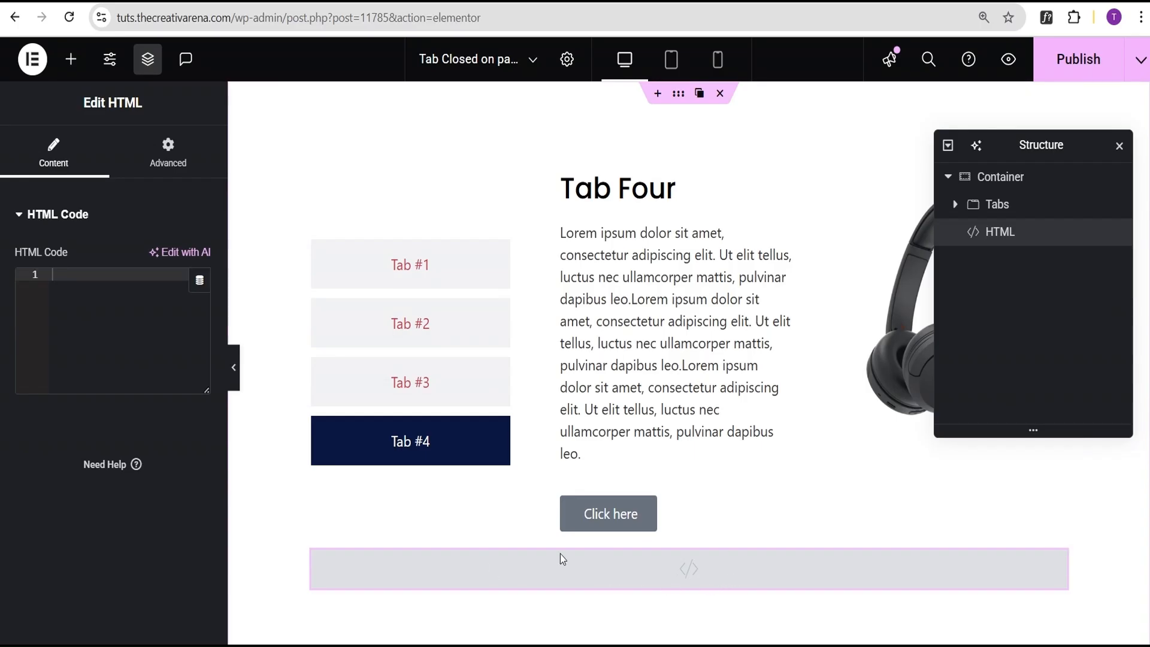
left_click(73, 275)
key("alt+Tab")
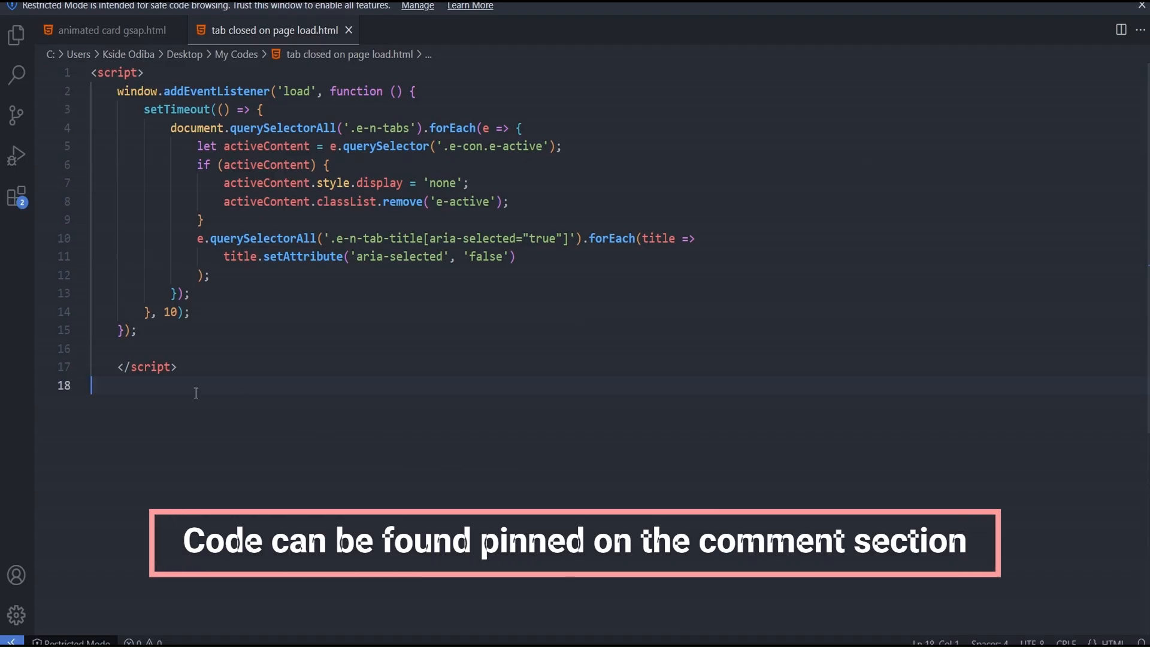
- Select the entire 18-line tab-closing script in Visual Studio Code
key("ctrl+a")
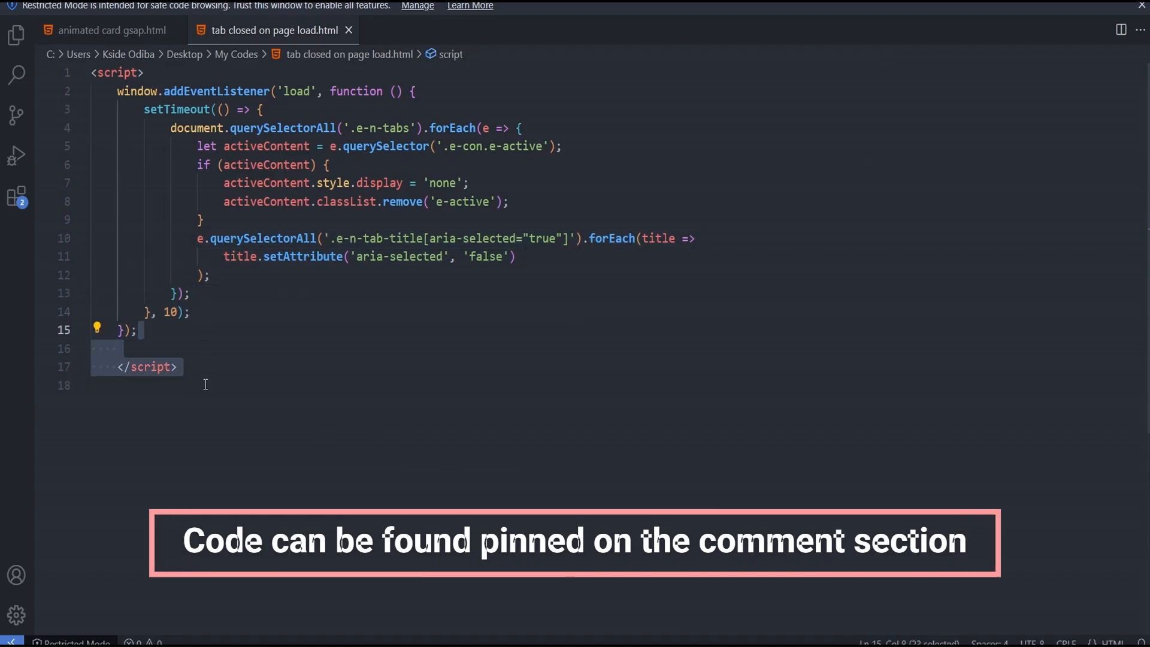
left_click(205, 386)
left_click_drag(205, 386, 79, 78)
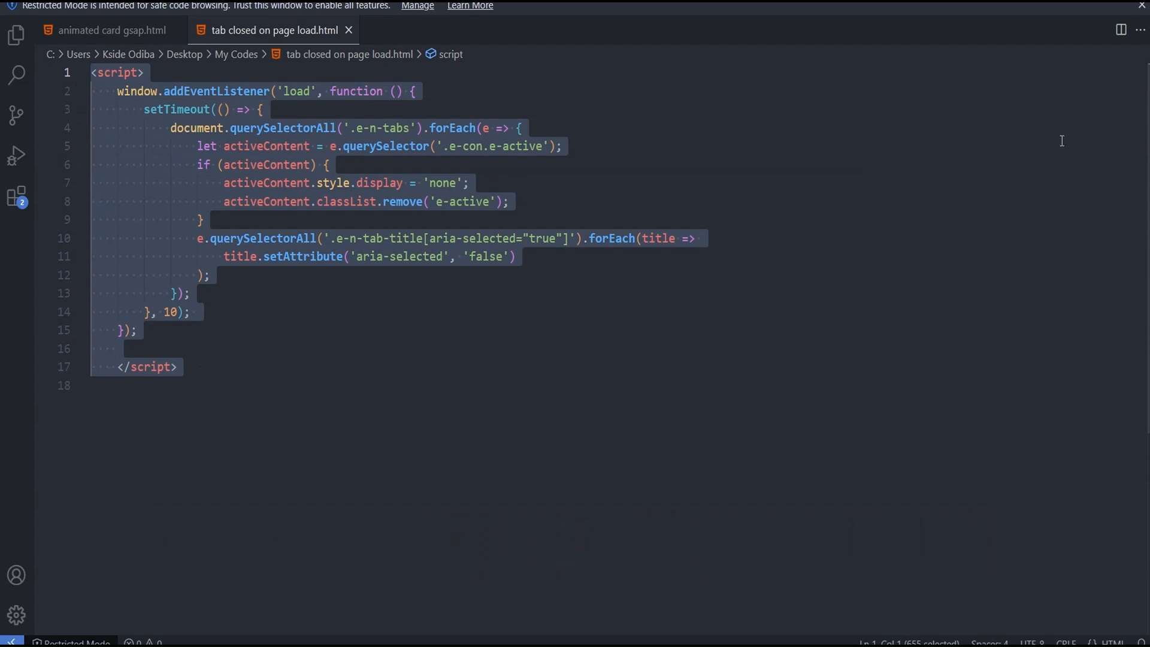
- Paste the tab-closing script into the HTML widget's code field and publish the page
key("alt+Tab")
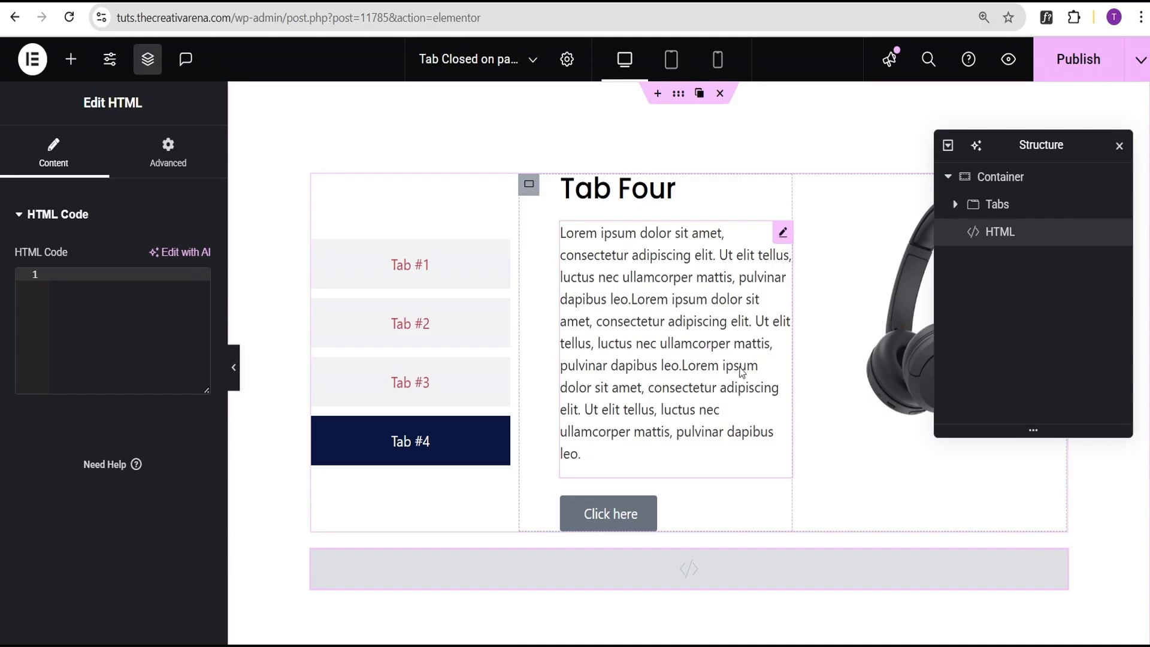
key("ctrl+v")
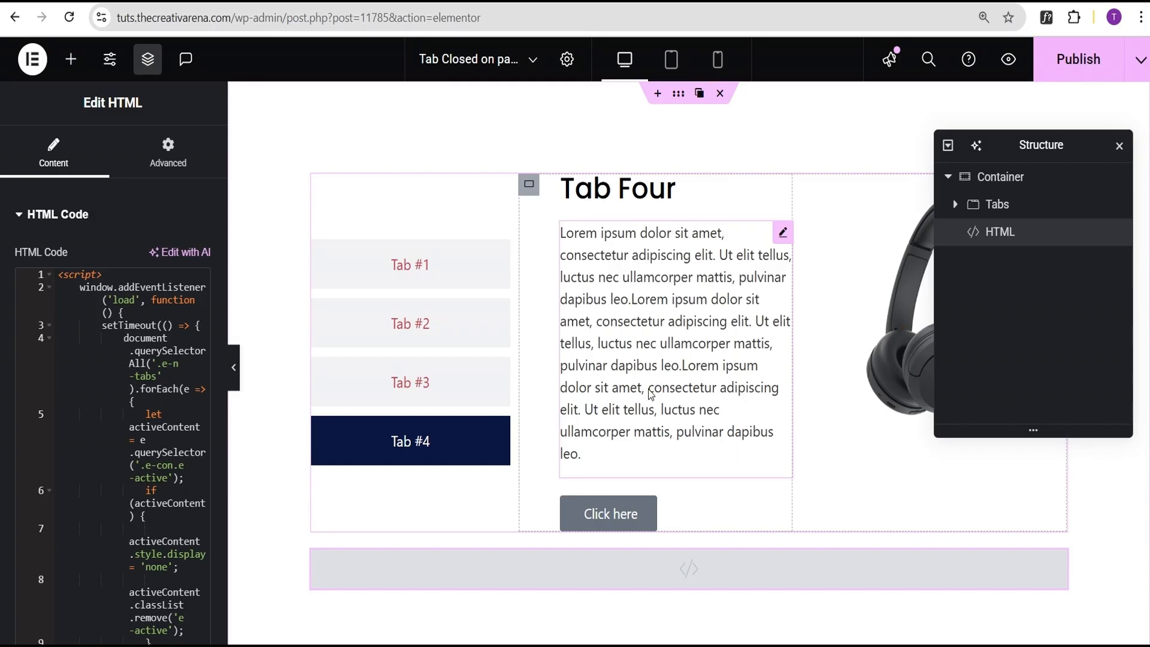
left_click(1076, 64)
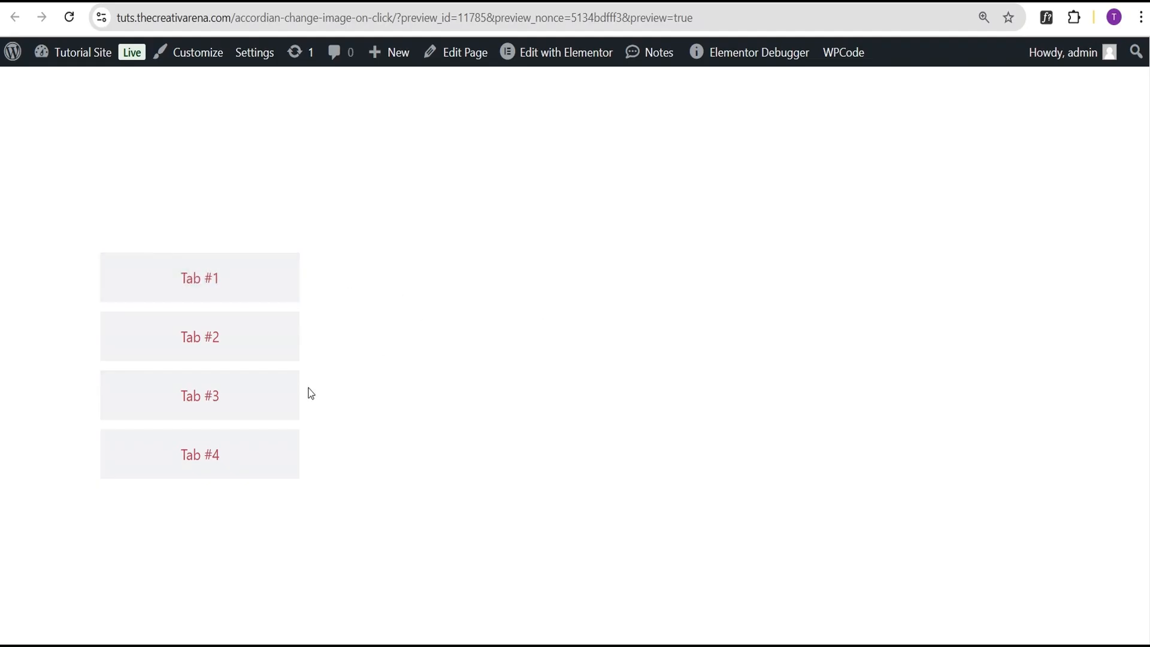
- In the preview, open Tab #1, Tab #2 and Tab #4, then reopen Tab #1's chair panel
left_click(214, 284)
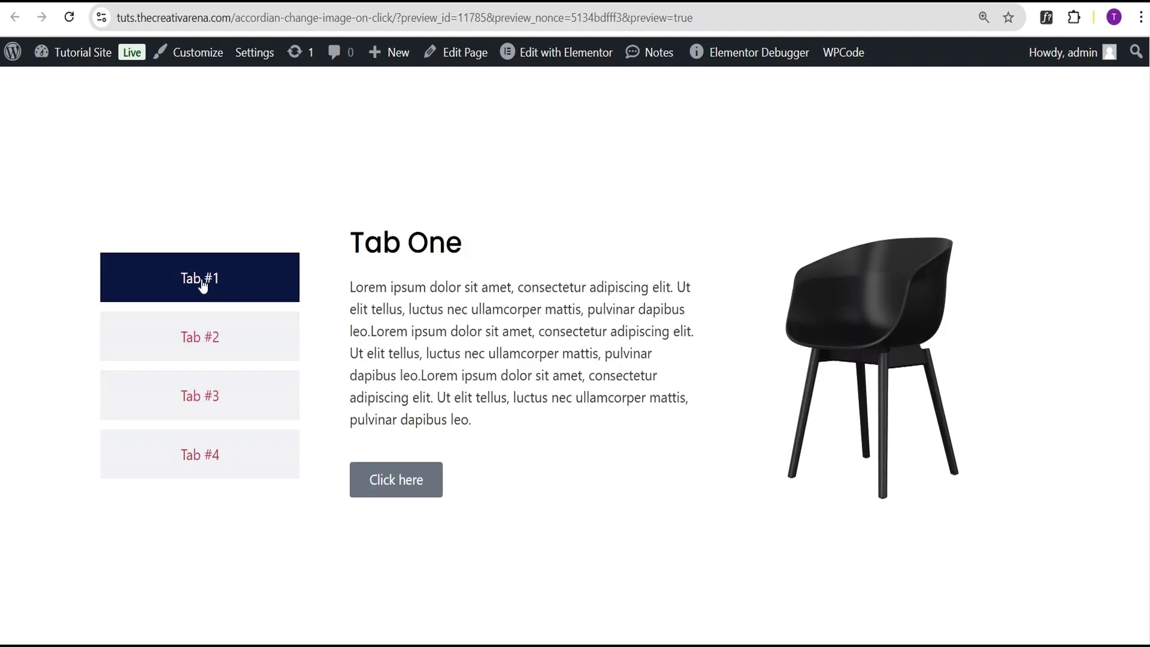
left_click(183, 346)
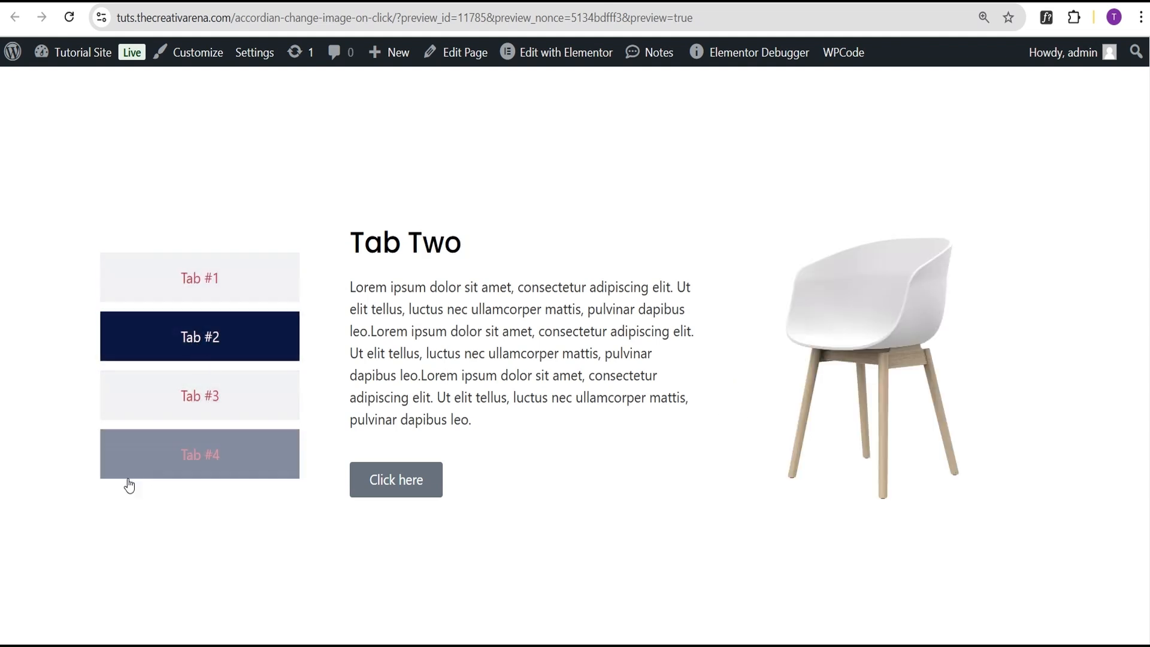
left_click(216, 454)
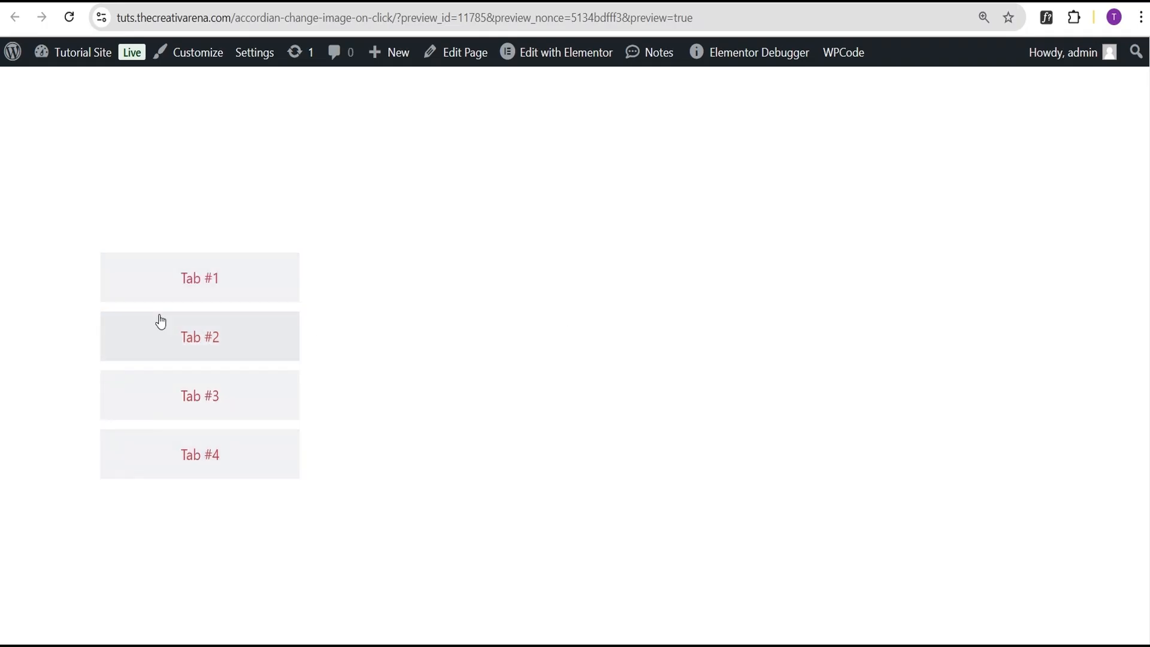
left_click(226, 289)
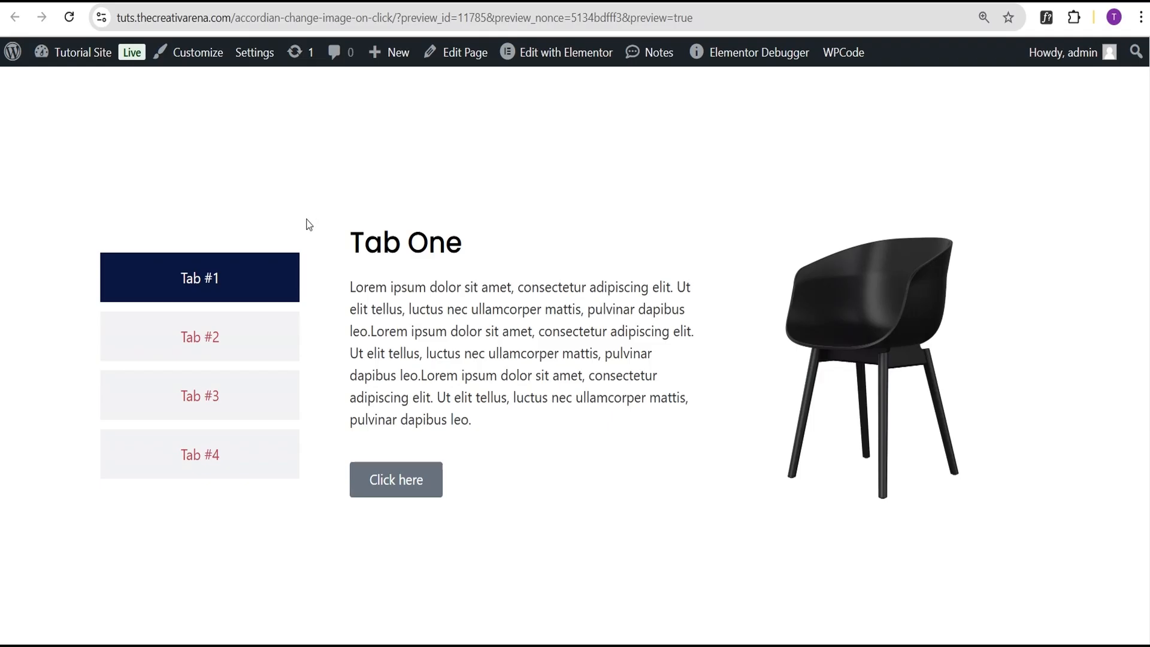
- Back in the editor, delete the HTML code widget and publish the page again
key("ctrl+Tab")
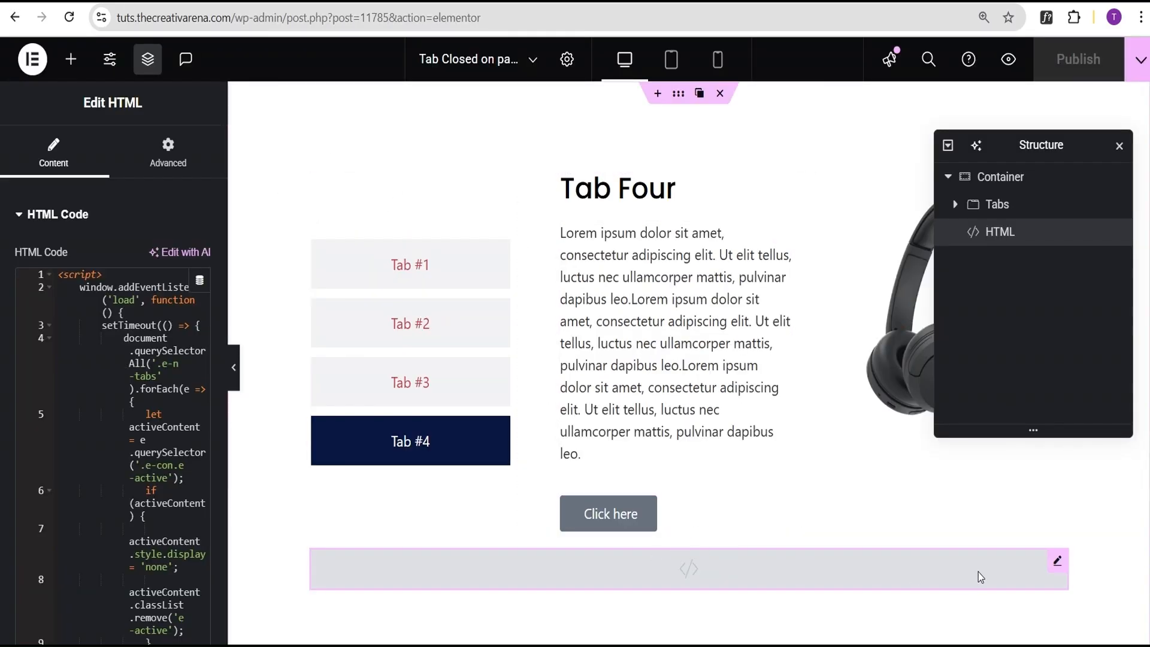
mouse_move(1057, 561)
left_click(1016, 561)
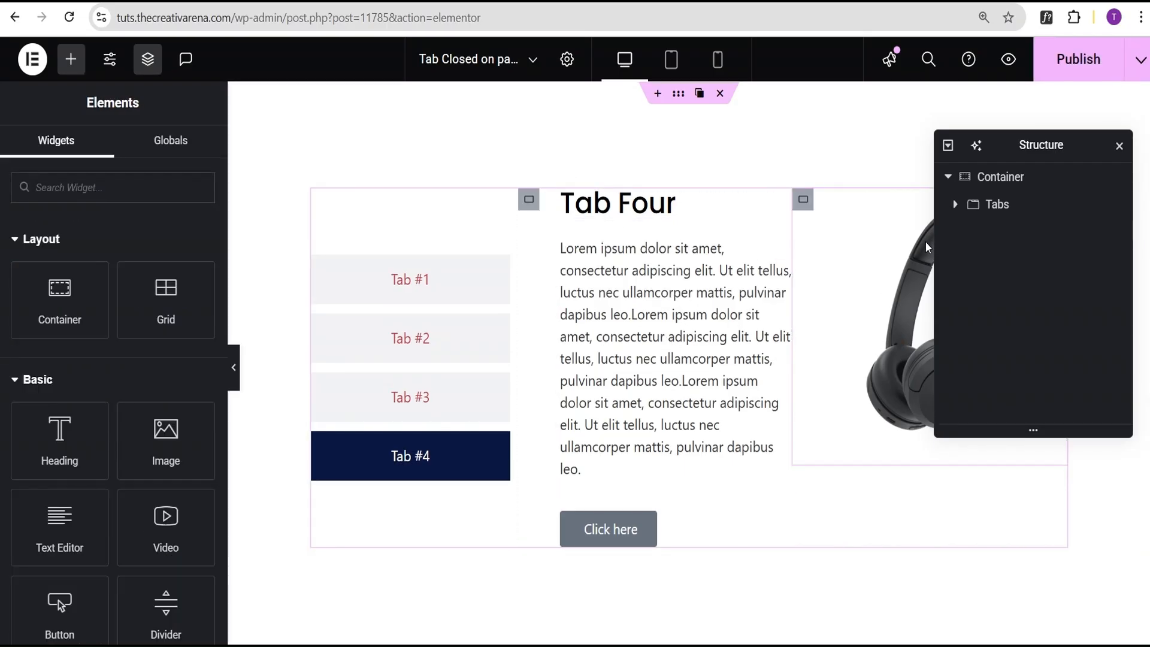
left_click(1074, 61)
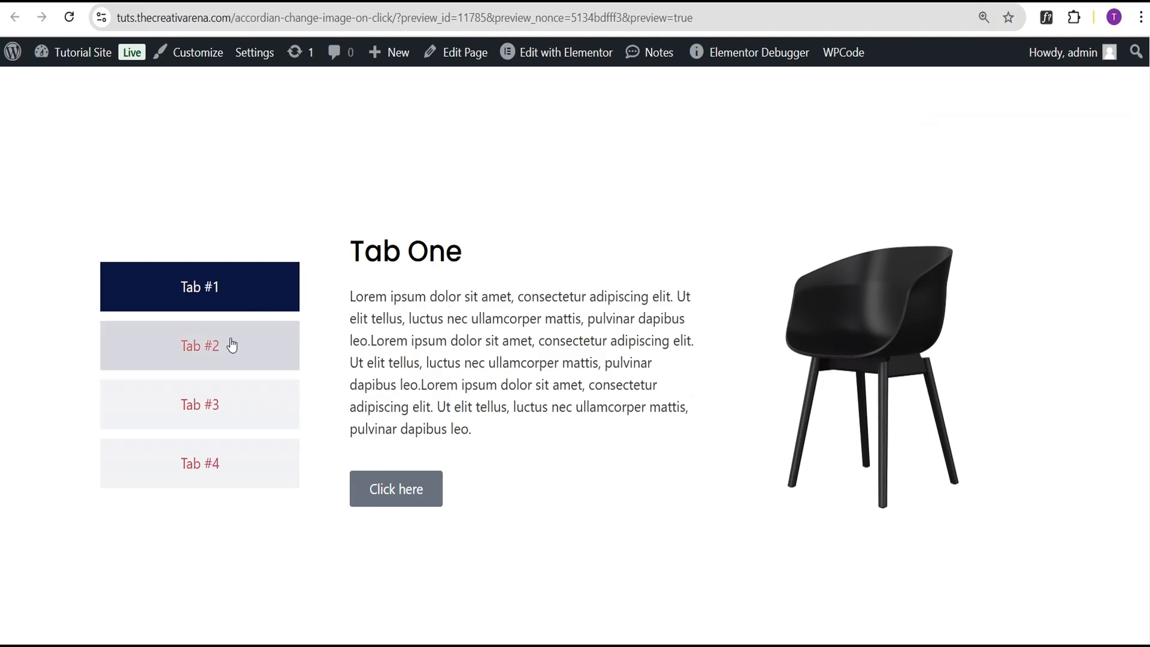
- Cycle through Tabs #2–#4 and back to Tab #1 in the preview, then go to the WordPress dashboard
left_click(199, 345)
left_click(199, 404)
left_click(207, 454)
left_click(200, 406)
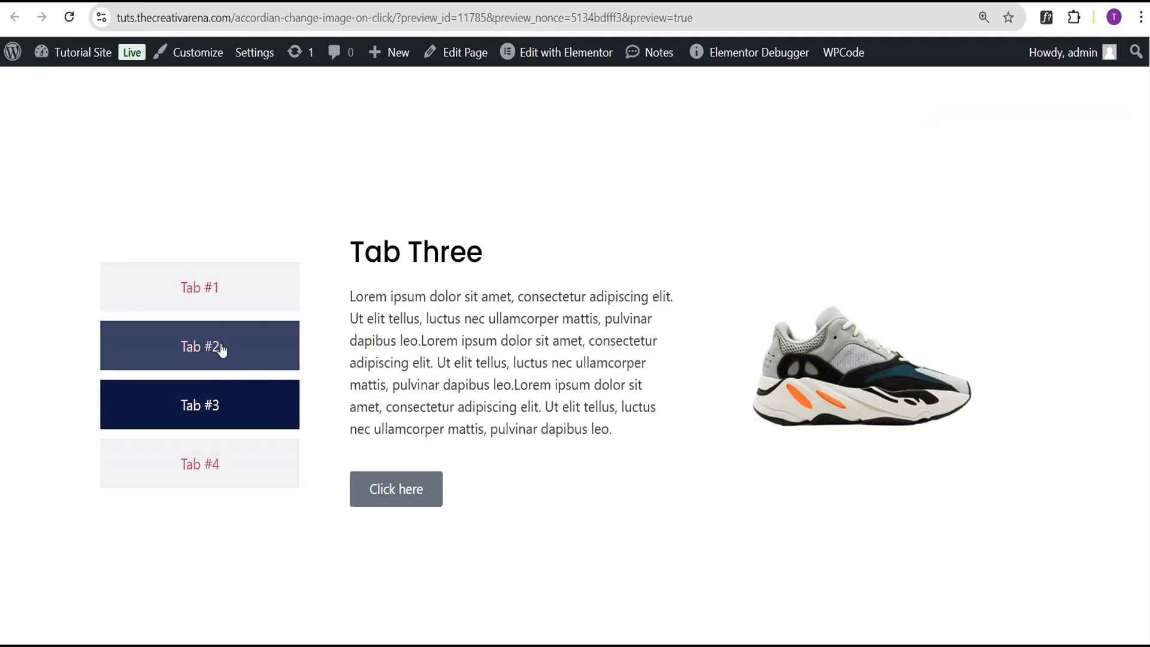
left_click(199, 346)
left_click(200, 288)
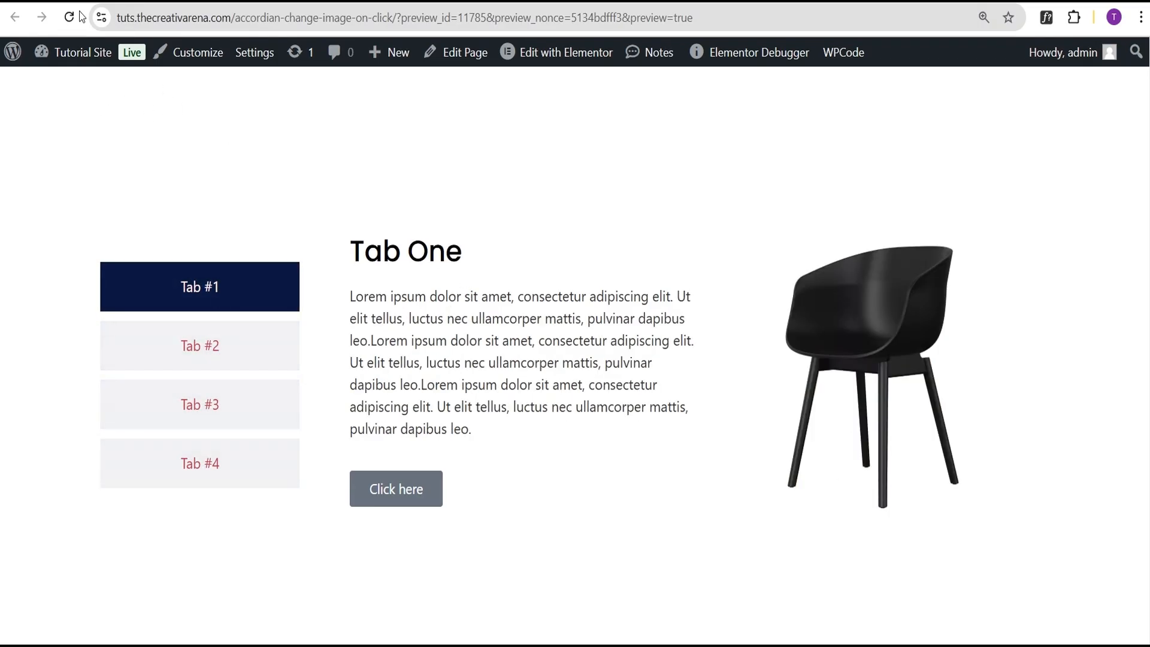
key("ctrl+Tab")
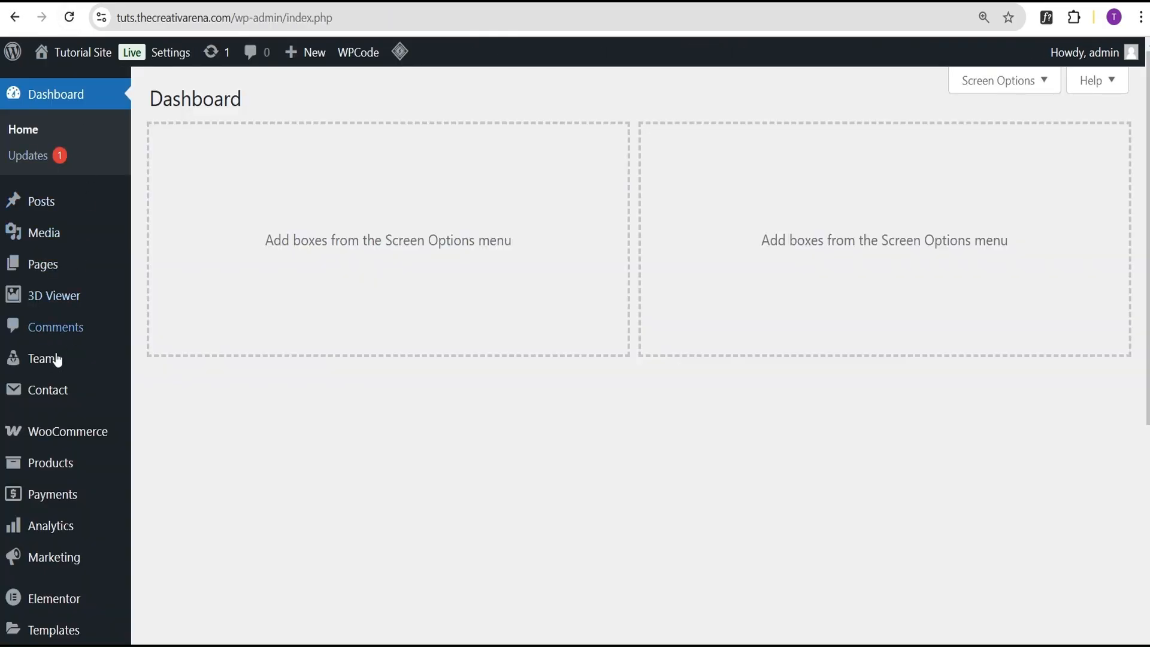
scroll(54, 359, "down", 1)
mouse_move(54, 514)
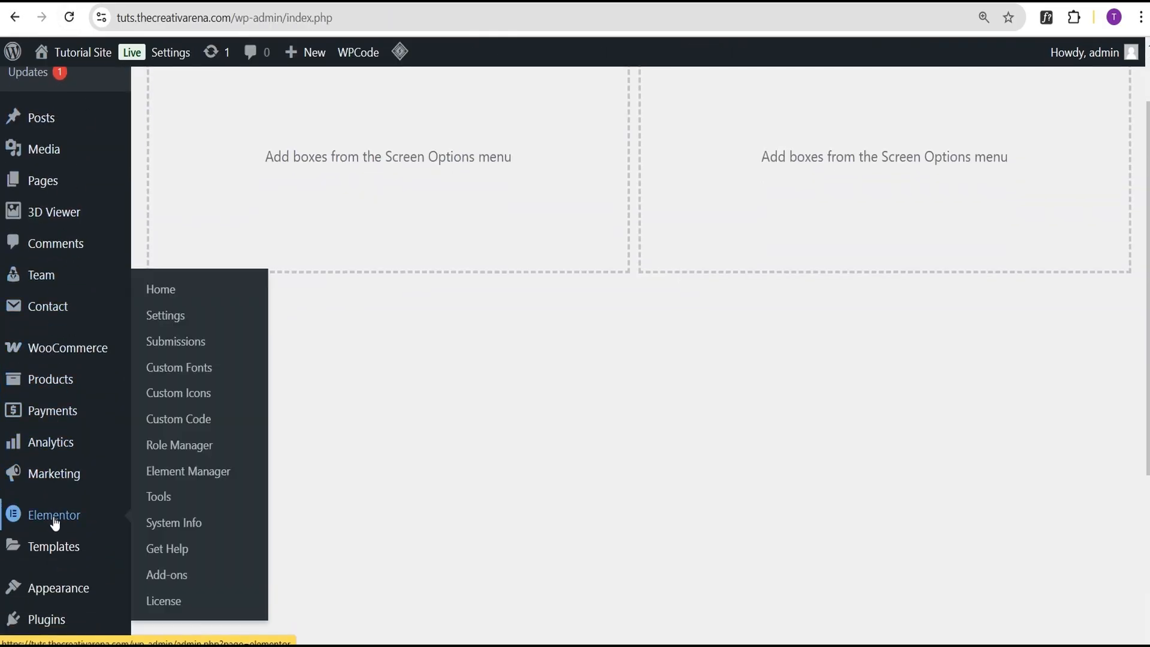
- Create a new Elementor Custom Code snippet titled 'Tab Closed by default'
left_click(181, 421)
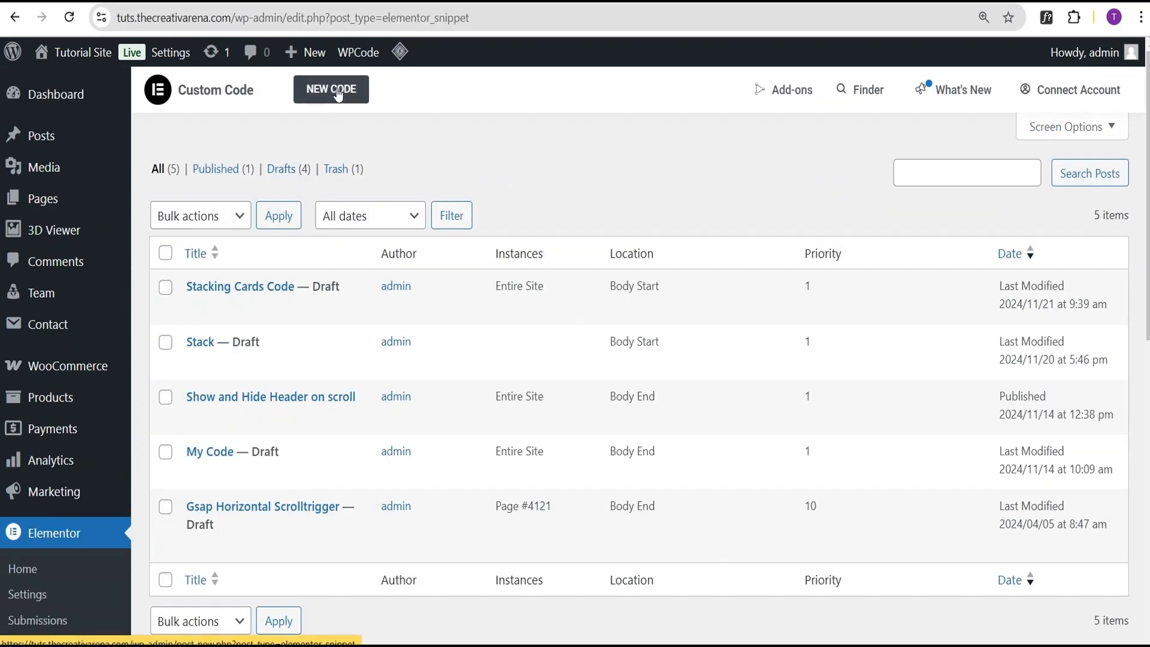
left_click(332, 89)
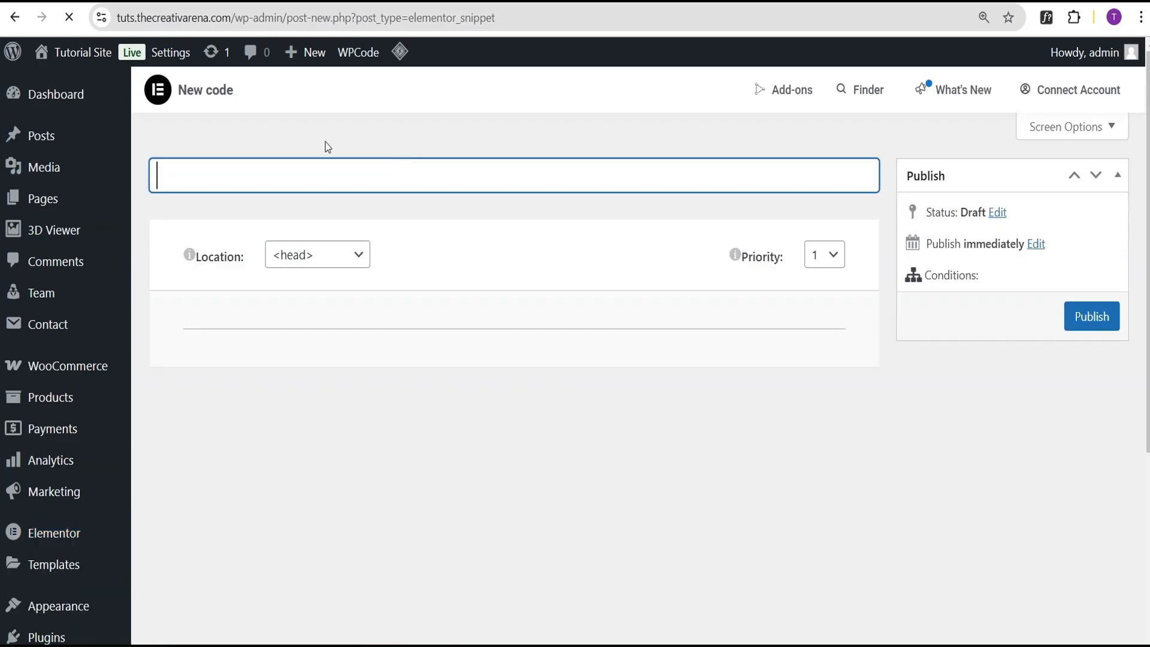
type("T")
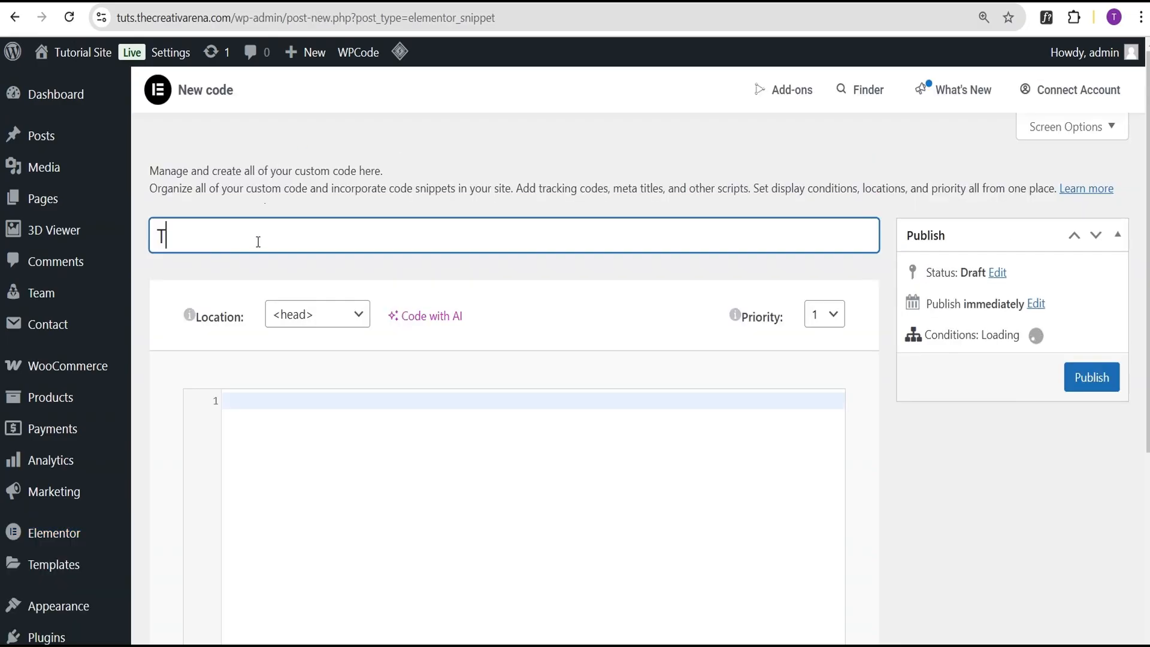
type("ab Cl")
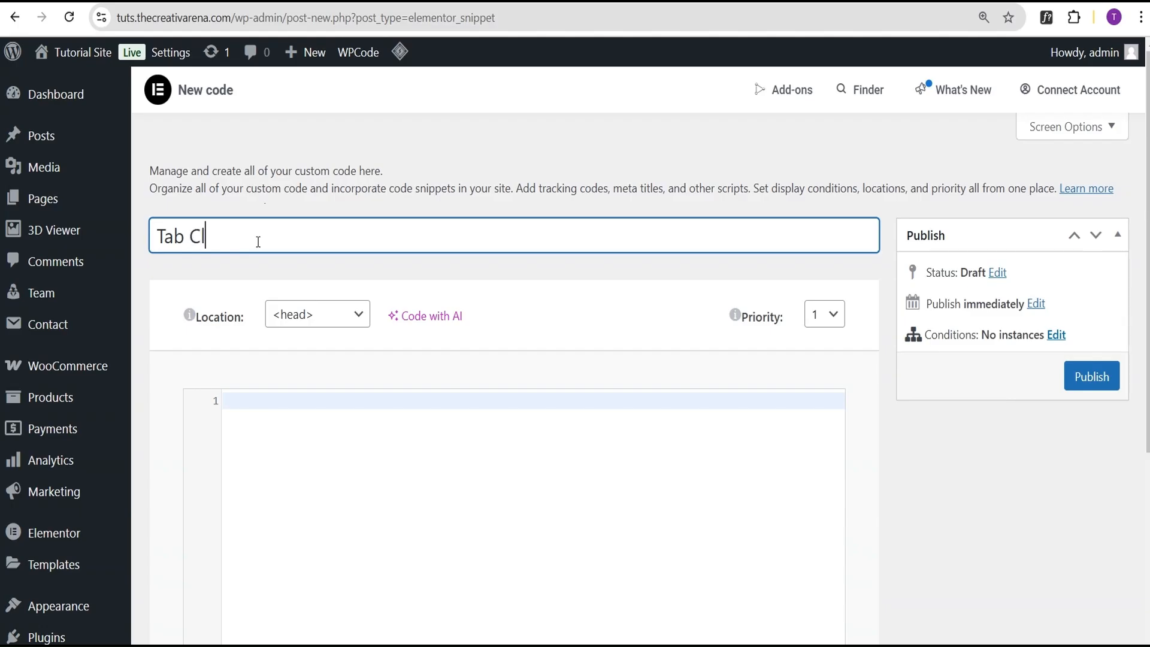
type("osed")
type(" by")
type(" defaukt")
key("BackSpace")
key("BackSpace")
type("l")
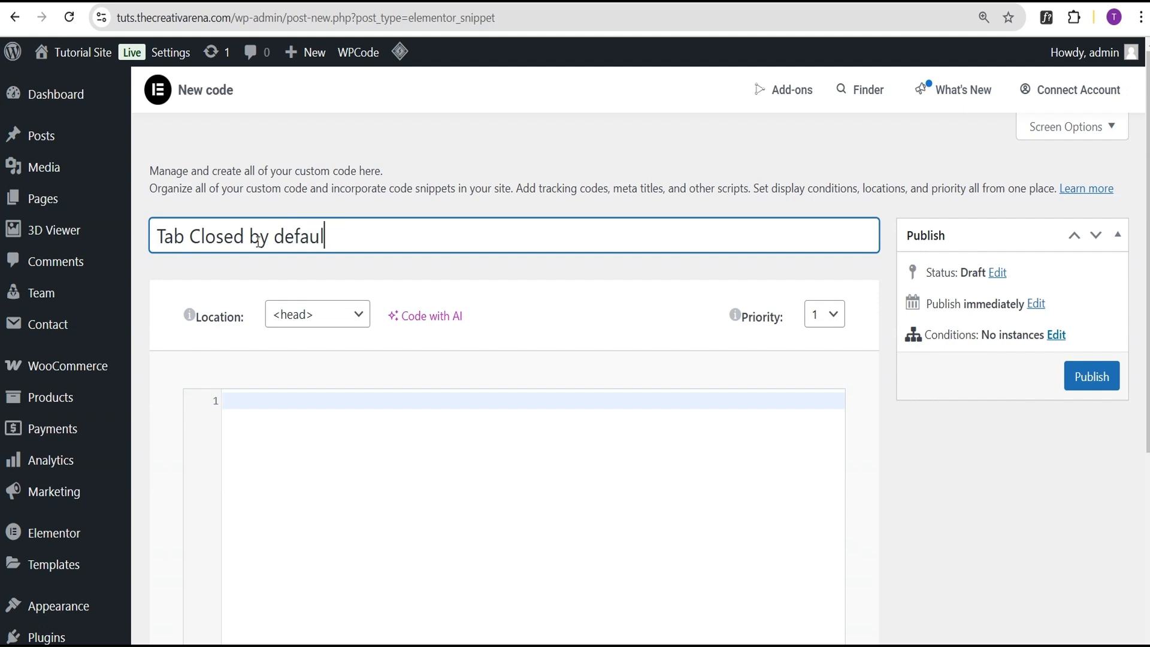
type("t")
- Set the snippet location to '</body> - End' with 'Always load jQuery' ticked
left_click(328, 314)
left_click(324, 390)
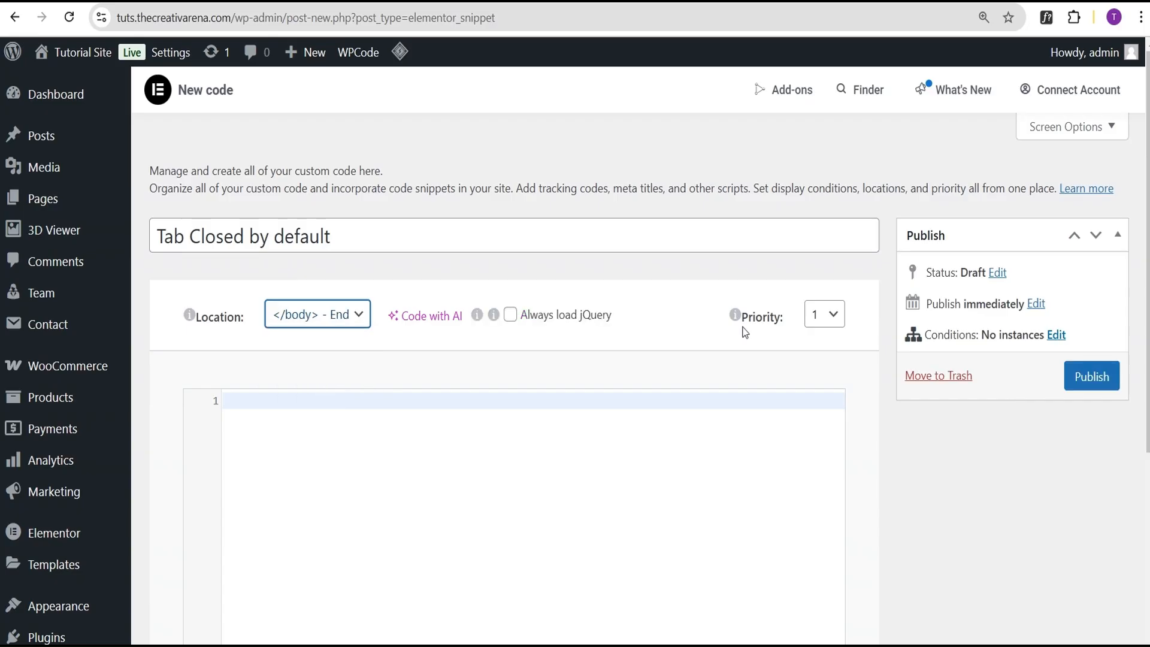
left_click(510, 315)
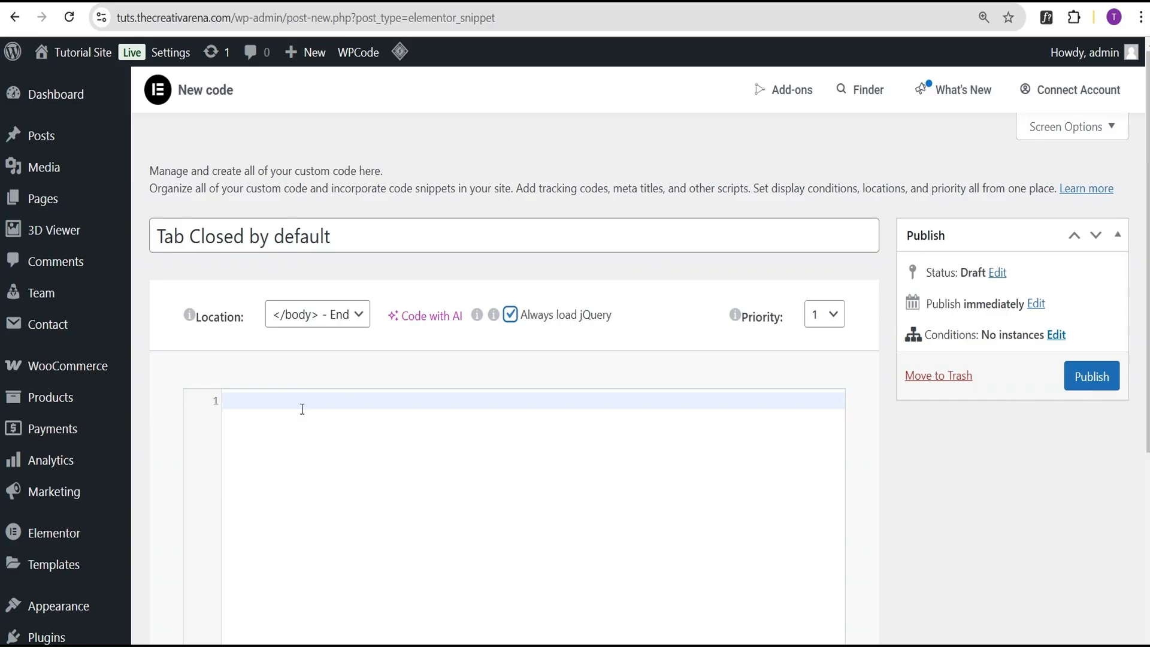
- Fetch the tab-closing script from VS Code and paste it into the snippet's code area
key("alt+Tab")
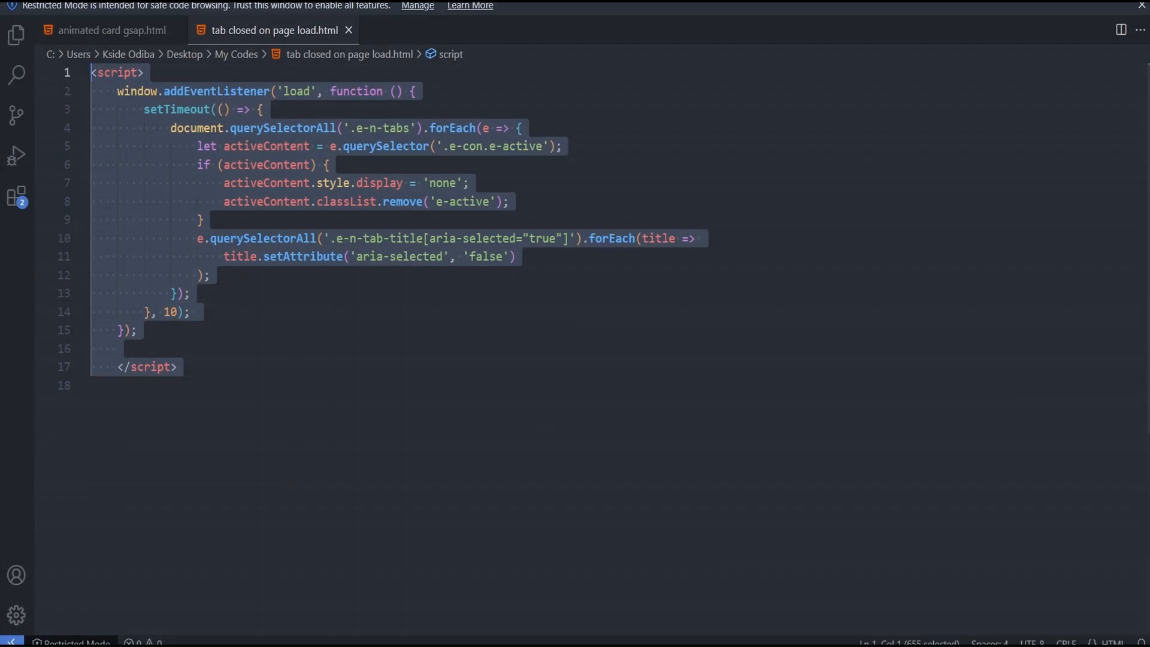
key("alt+Tab")
left_click(433, 444)
type("<script>     window.addEventListener('load', function () {         setTimeout(() => {             document.querySelectorAll('.e-n-tabs').forEach(e => {                 let activeContent = e.querySelector('.e-con.e-active');                 if (activeContent) {                     activeContent.style.display = 'none';                     activeContent.classList.remove('e-active');                 }                 e.querySelectorAll('.e-n-tab-title[aria-selected=\"true\"]').forEach(title =>                     title.setAttribute('aria-selected', 'false')                 );             });         }, 10);     });      </script>")
scroll(905, 428, "down", 1)
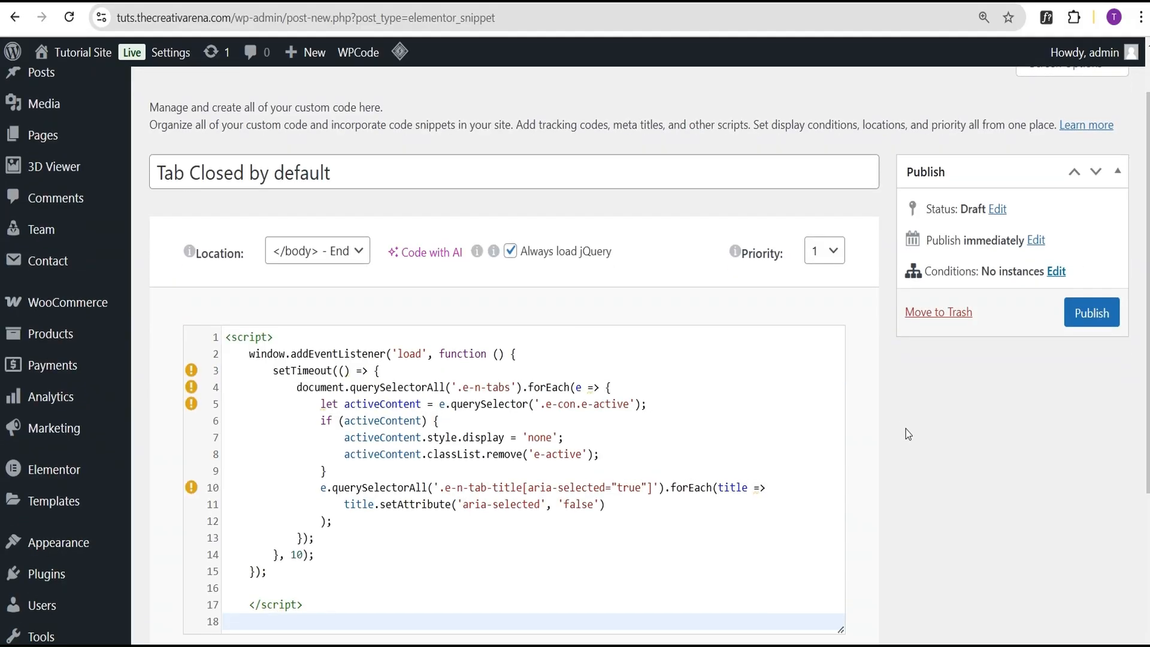
scroll(906, 429, "down", 1)
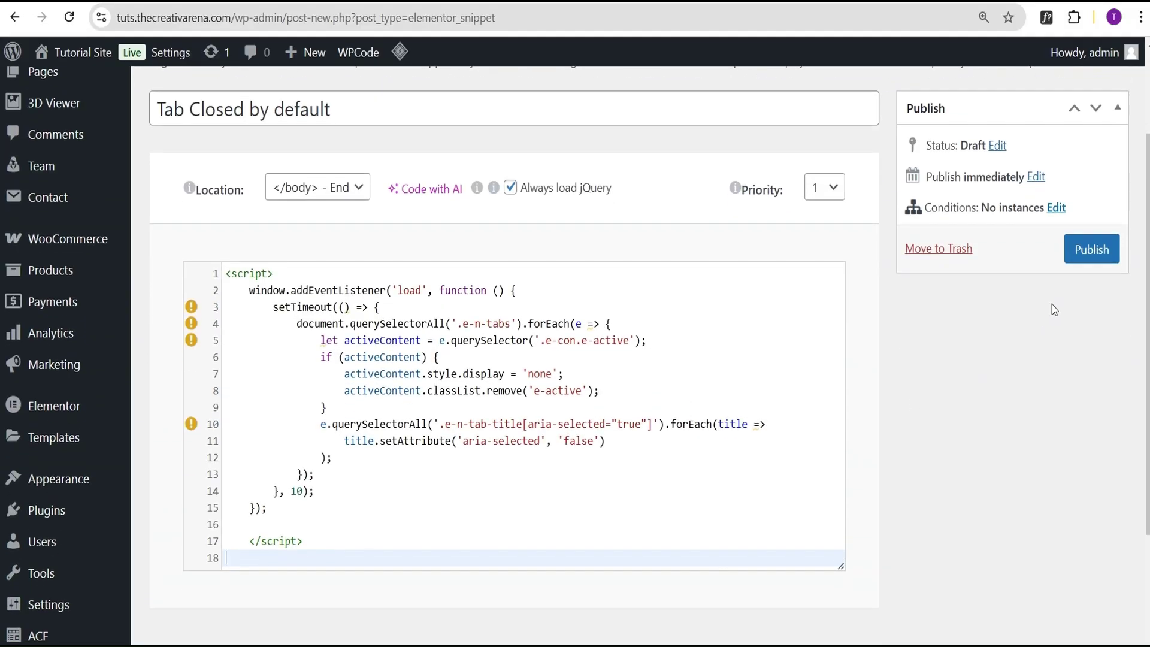
- Publish the snippet with the Include > Entire Site condition and reload the preview page
left_click(1092, 254)
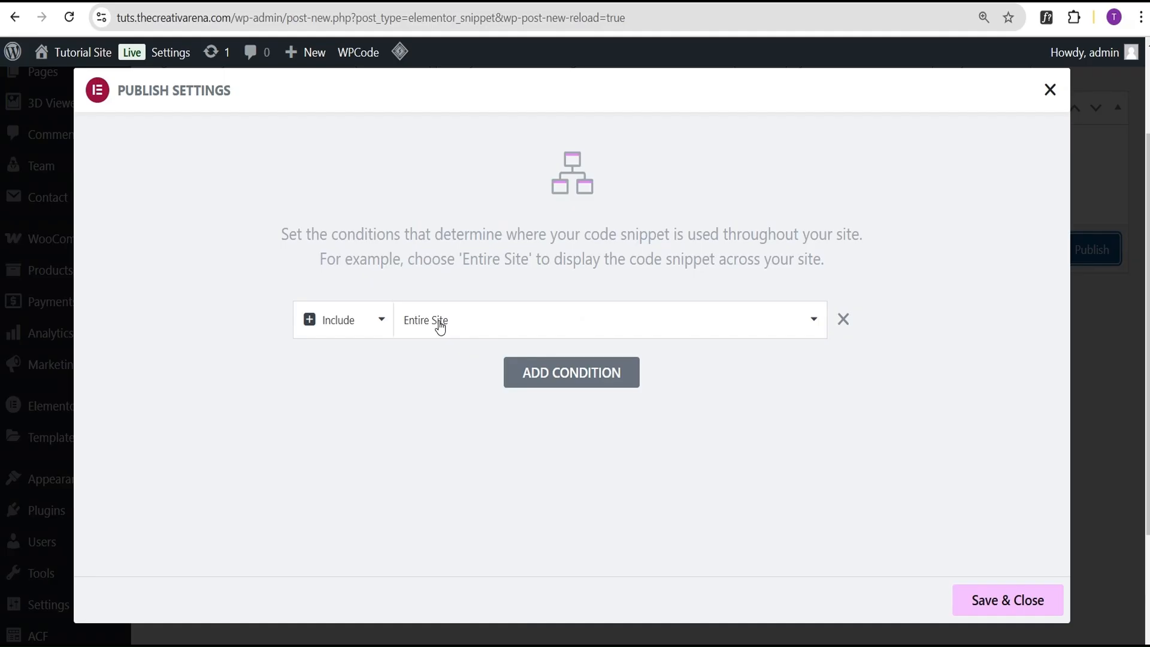
left_click(462, 322)
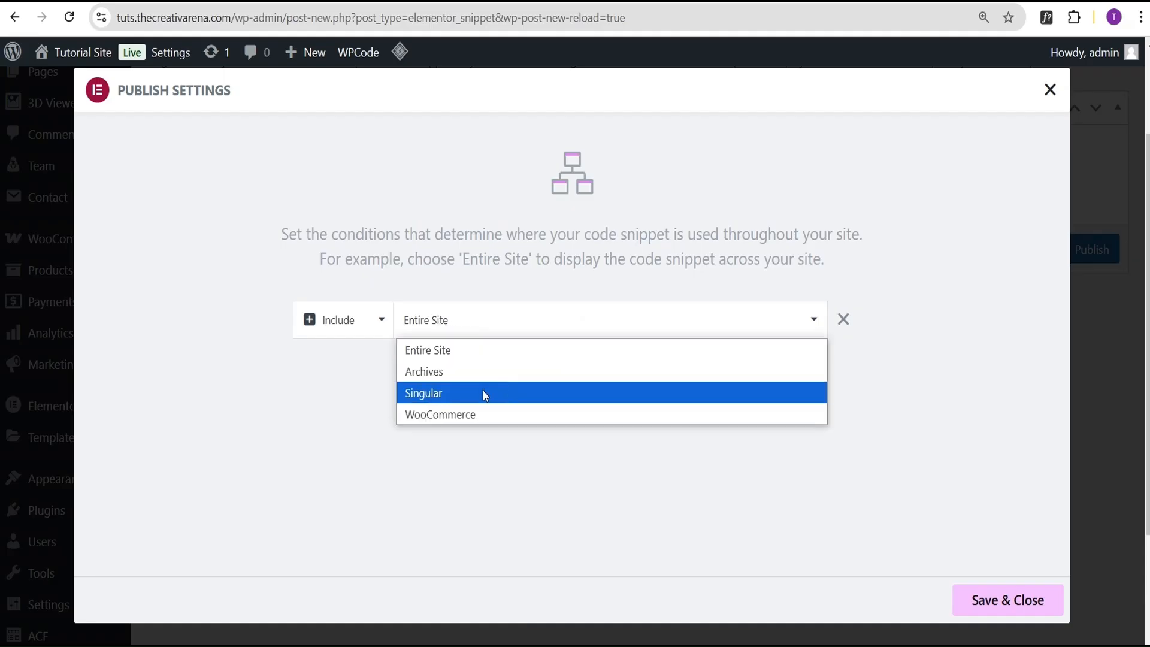
left_click(305, 420)
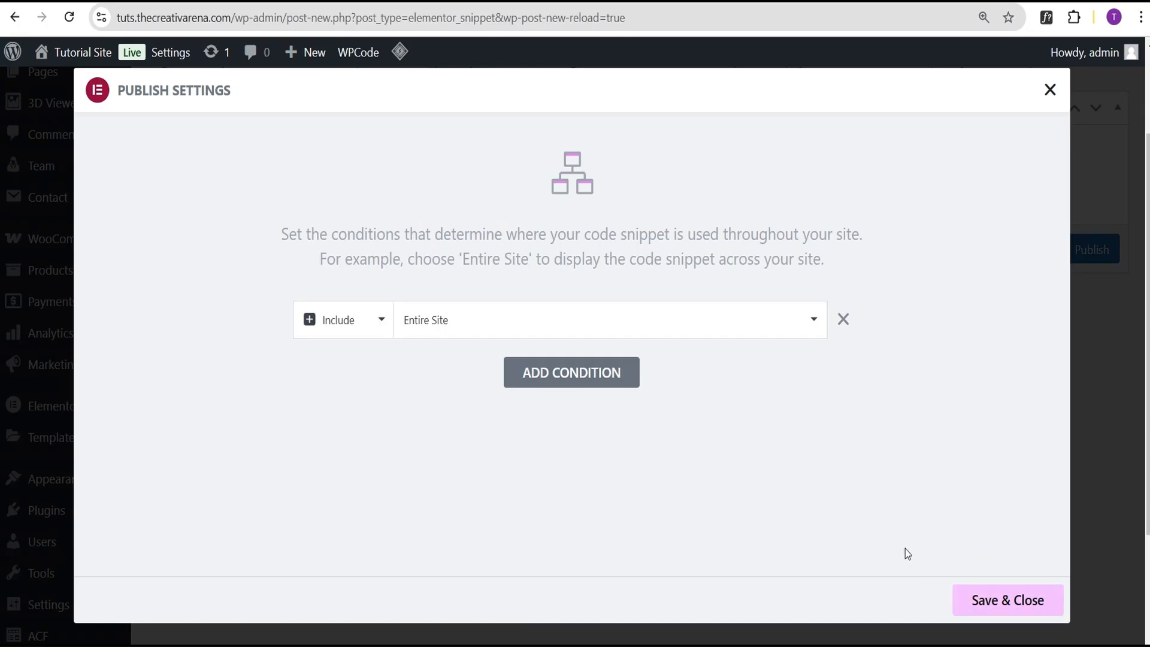
left_click(996, 604)
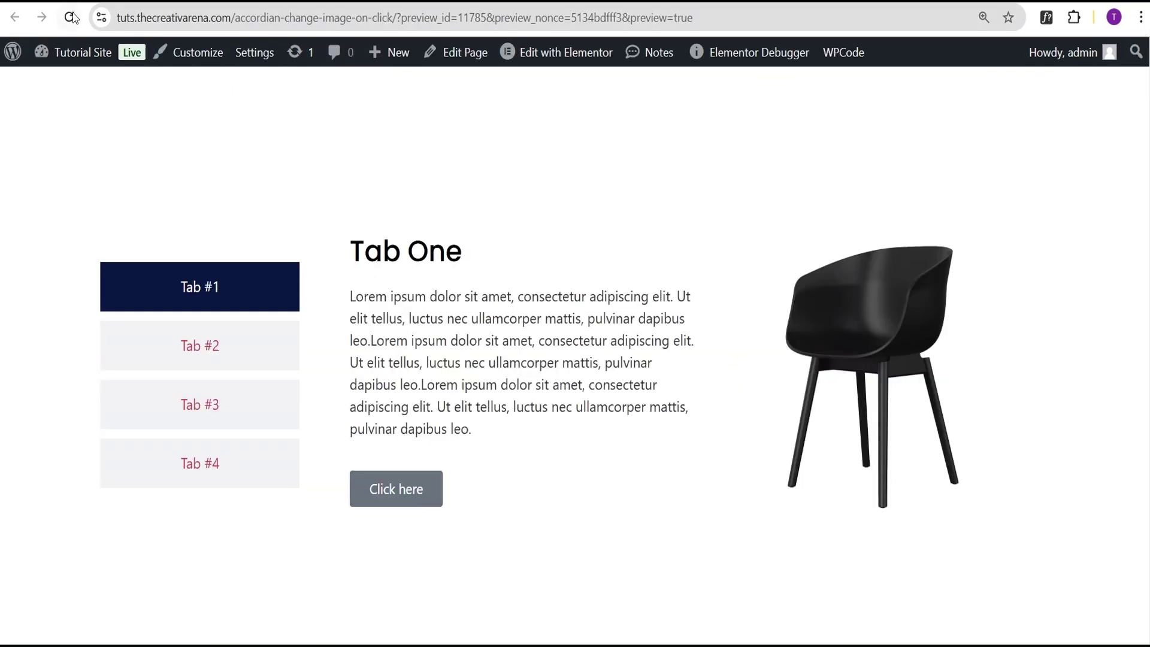
left_click(70, 17)
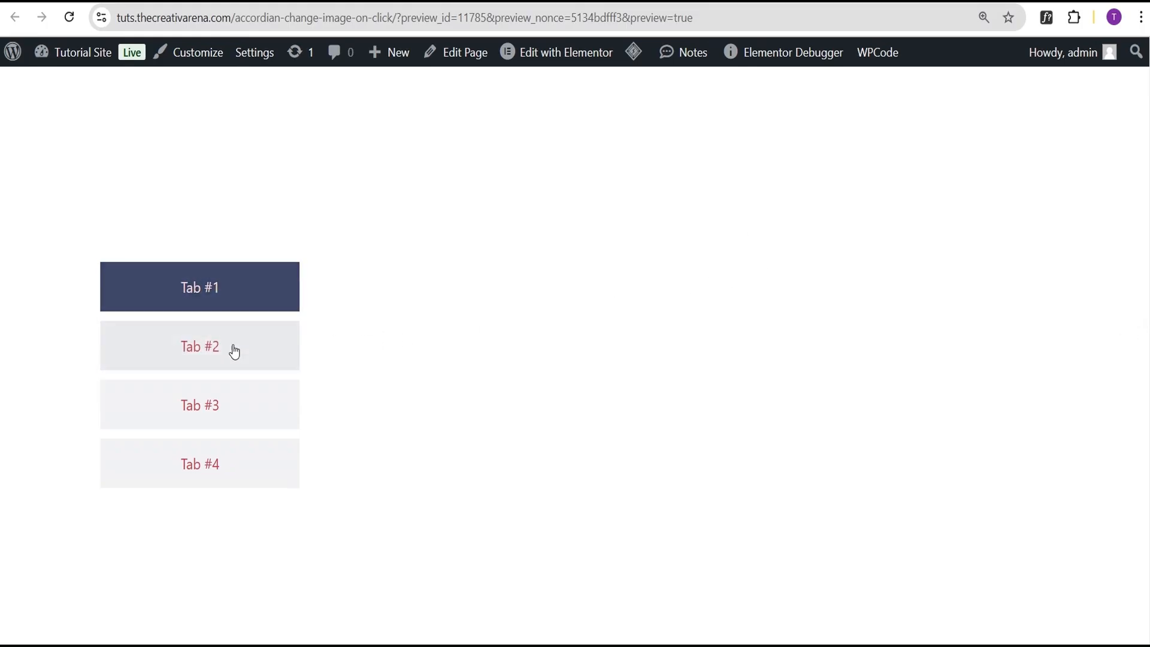
- Verify Tab #1 through Tab #4 each open their panel, ending on Tab Four's headphones
left_click(213, 328)
left_click(211, 297)
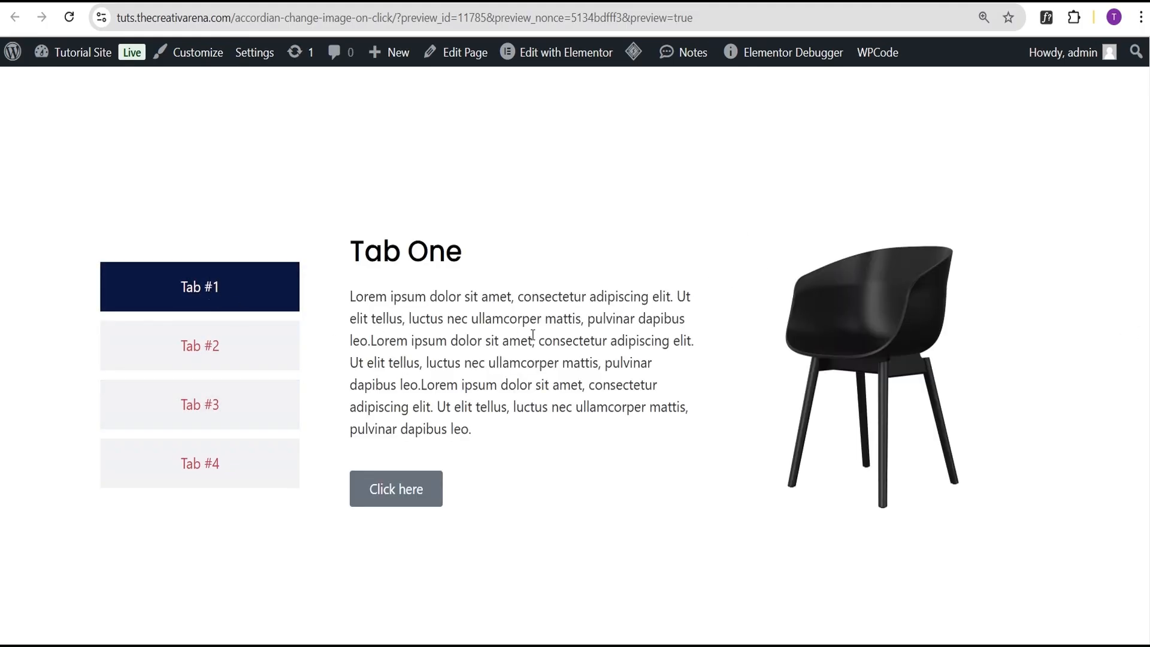
left_click(243, 356)
left_click(225, 409)
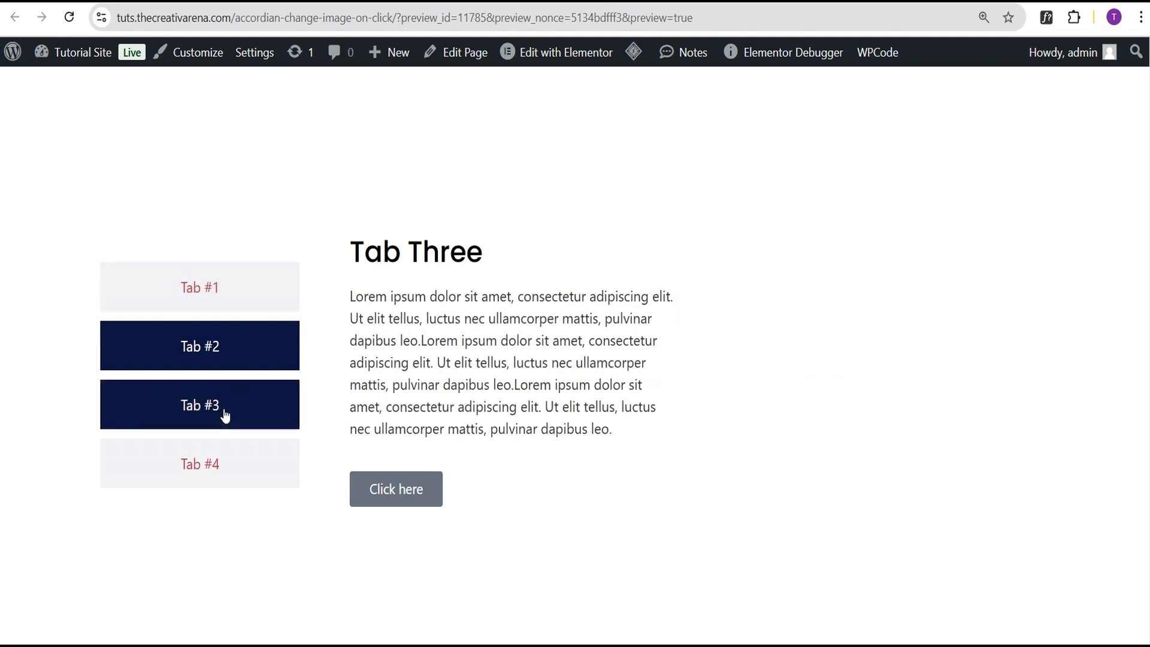
left_click(224, 460)
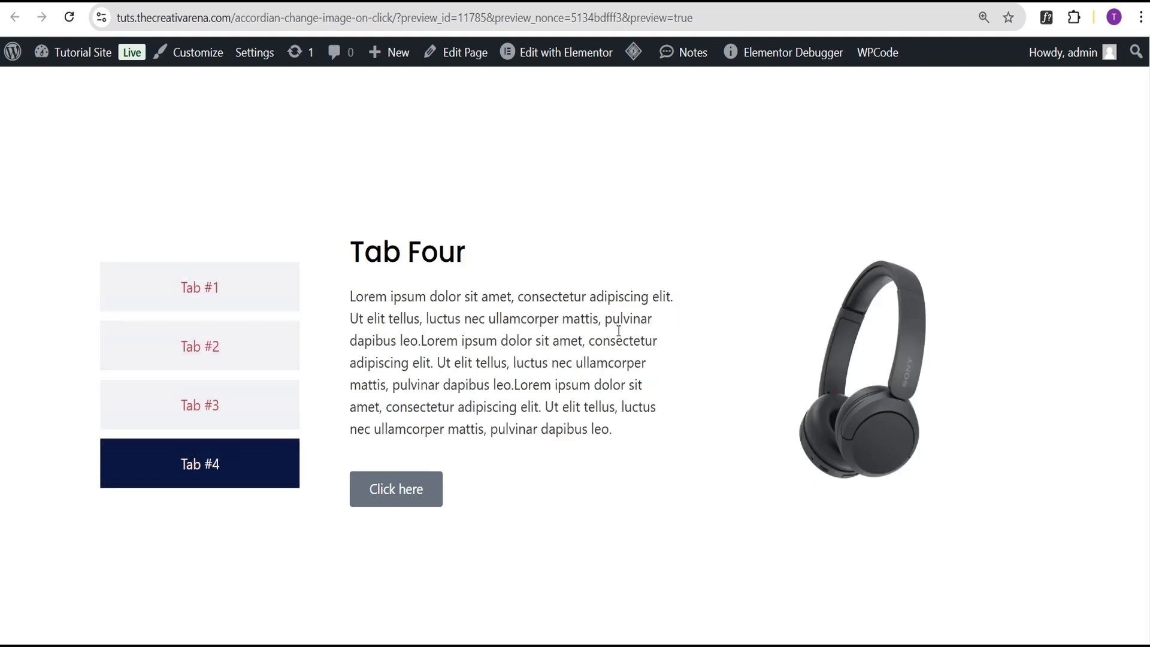